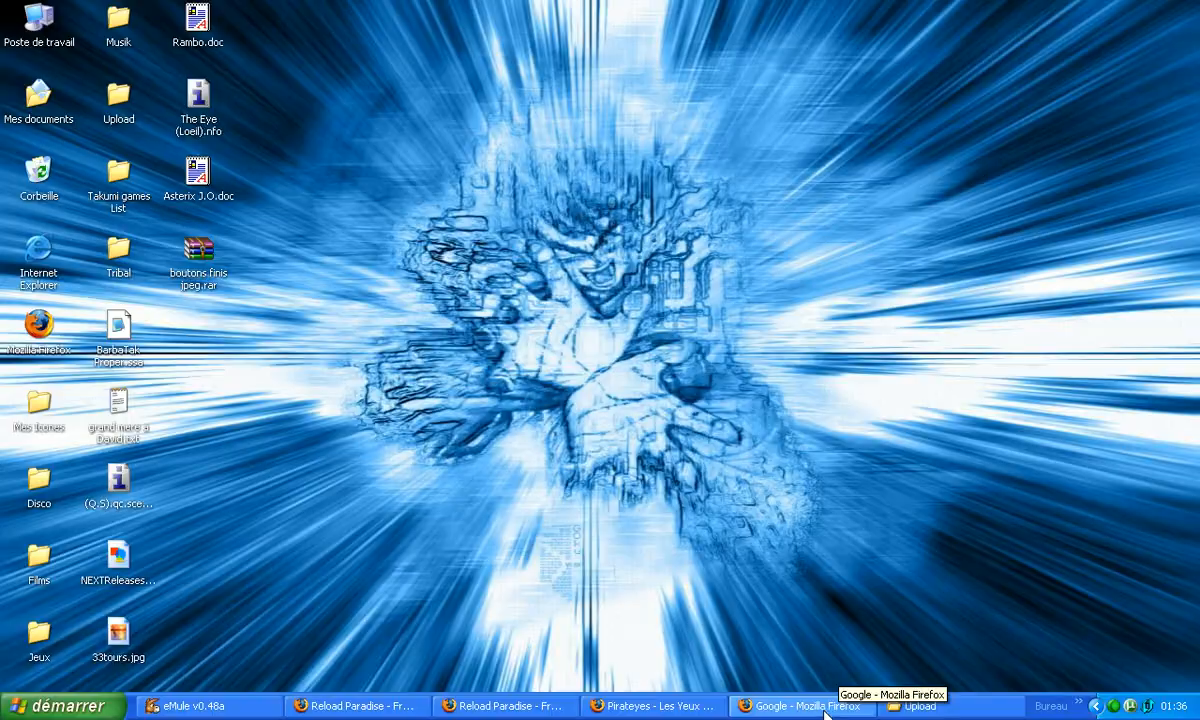
Search Google's French-language pages for uTorrent and open the 01net Telecharger.com result for µTorrent.
left_click(820, 708)
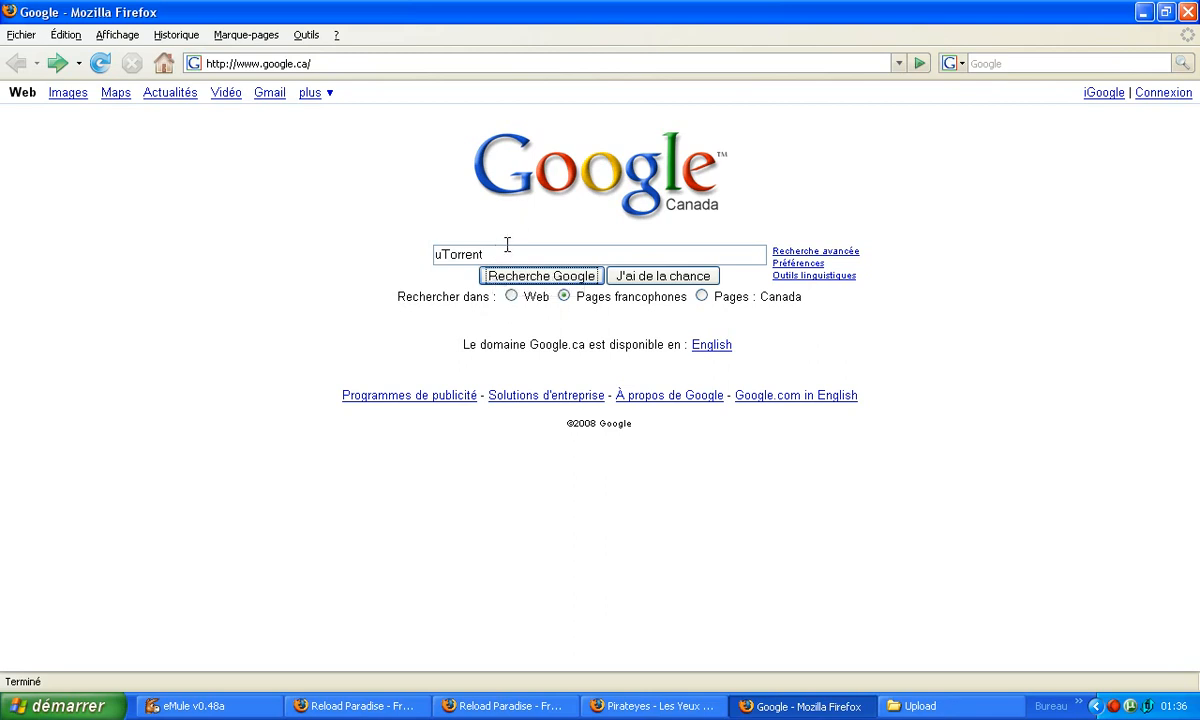
left_click(561, 280)
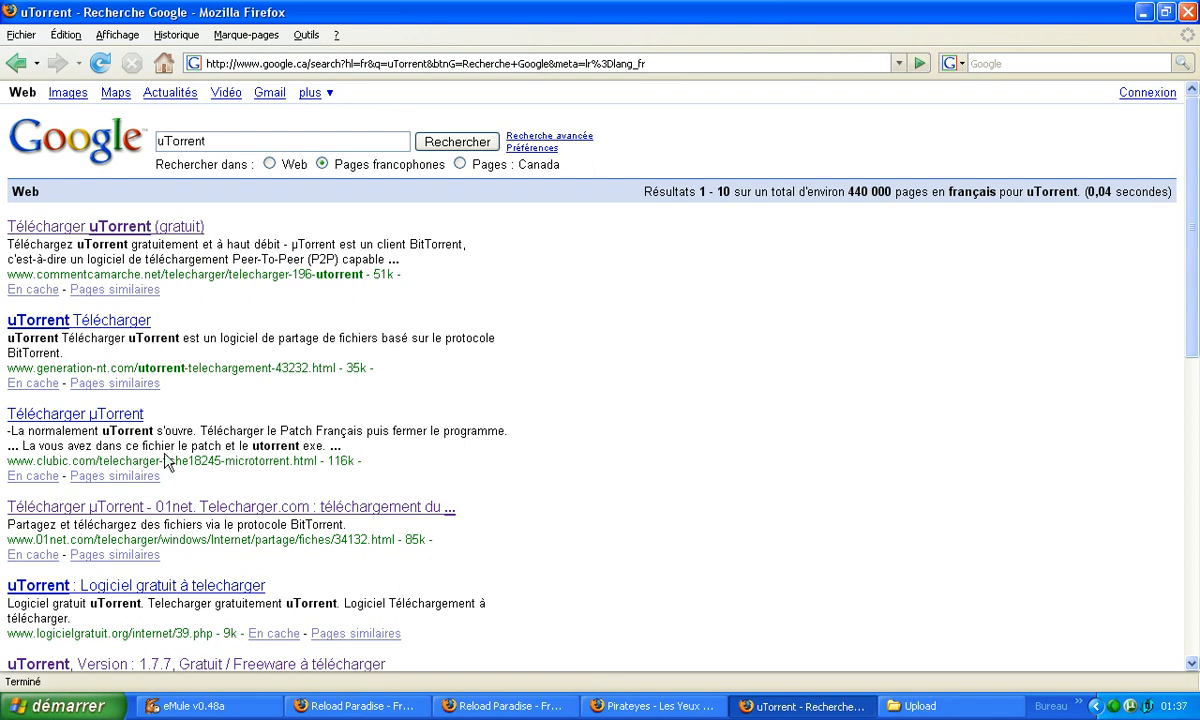
scroll(113, 652, "down", 3)
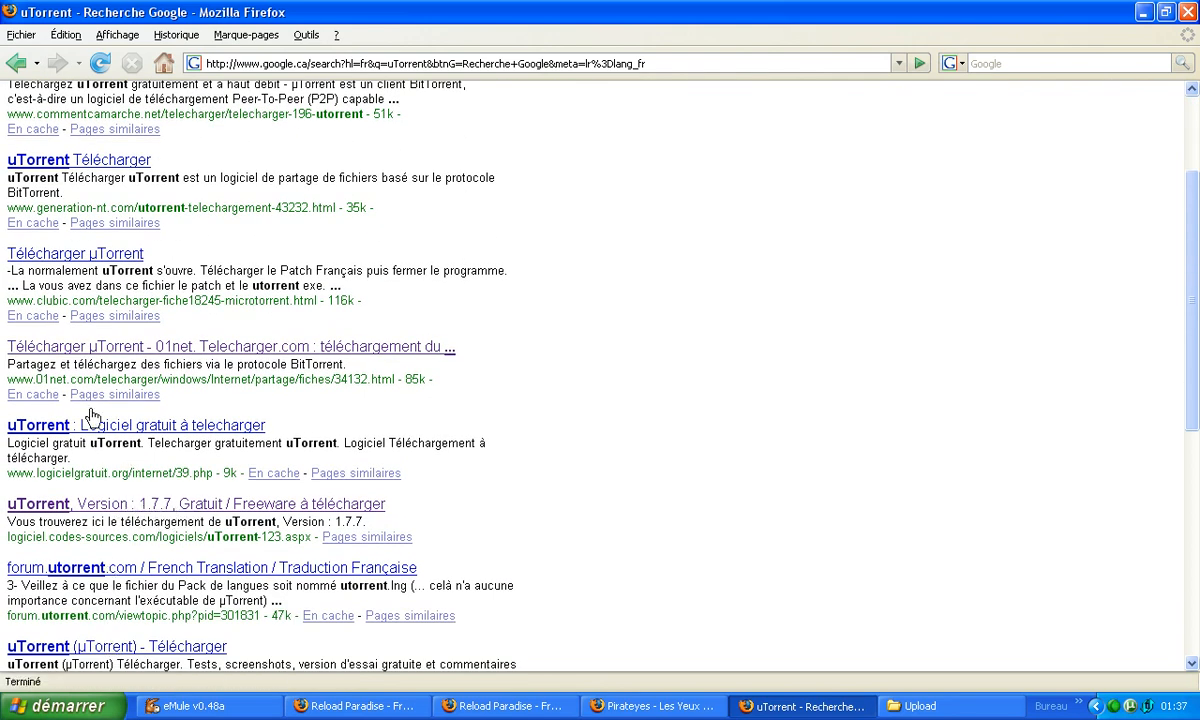
left_click(167, 349)
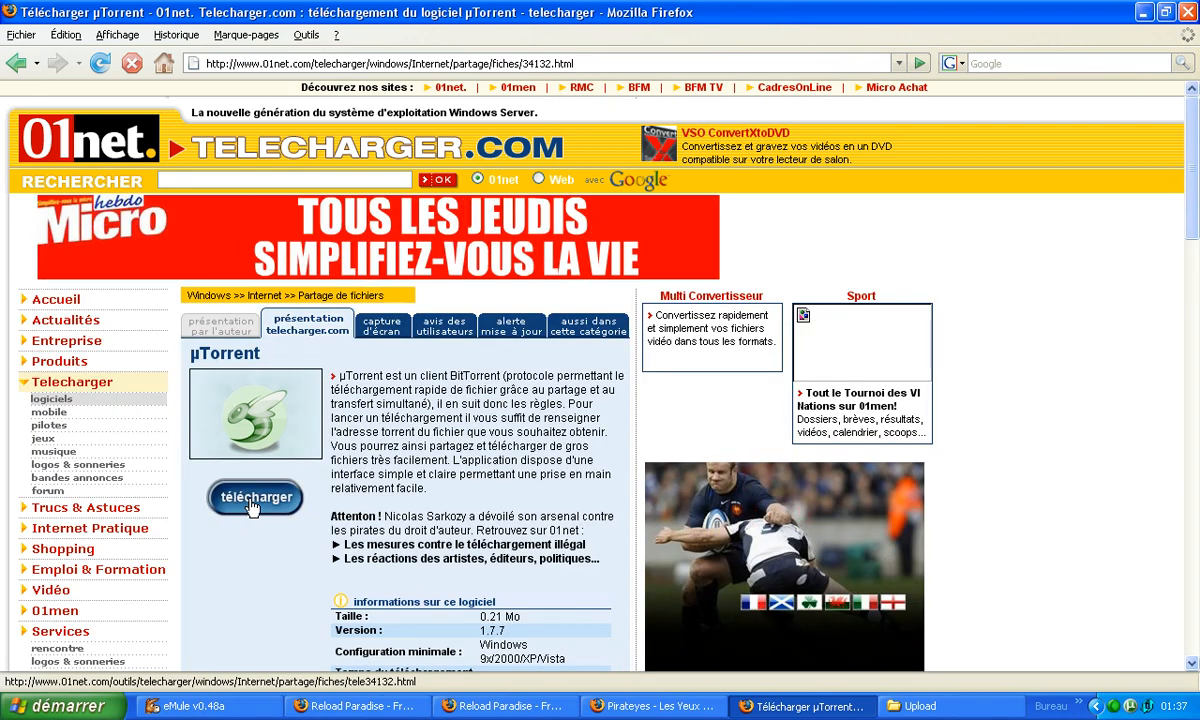
Download and save utorrent.exe from the 01net page, declining the 01men offer, and close the downloads and browser windows.
left_click(253, 506)
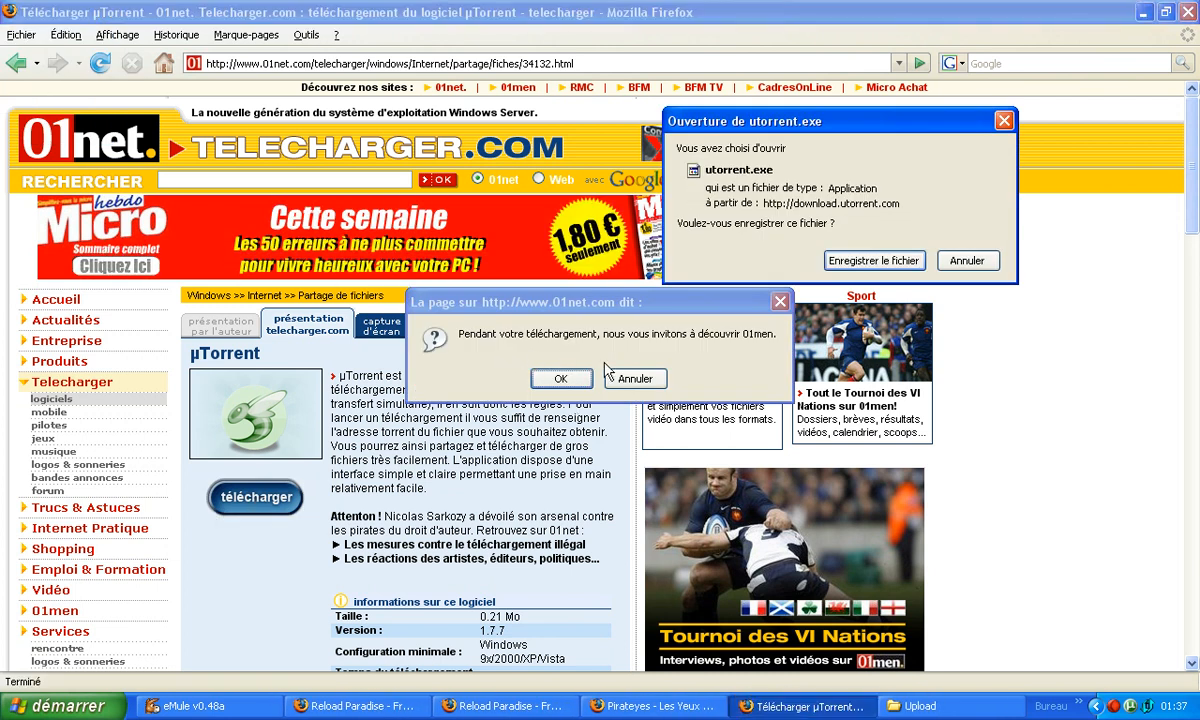
left_click(634, 379)
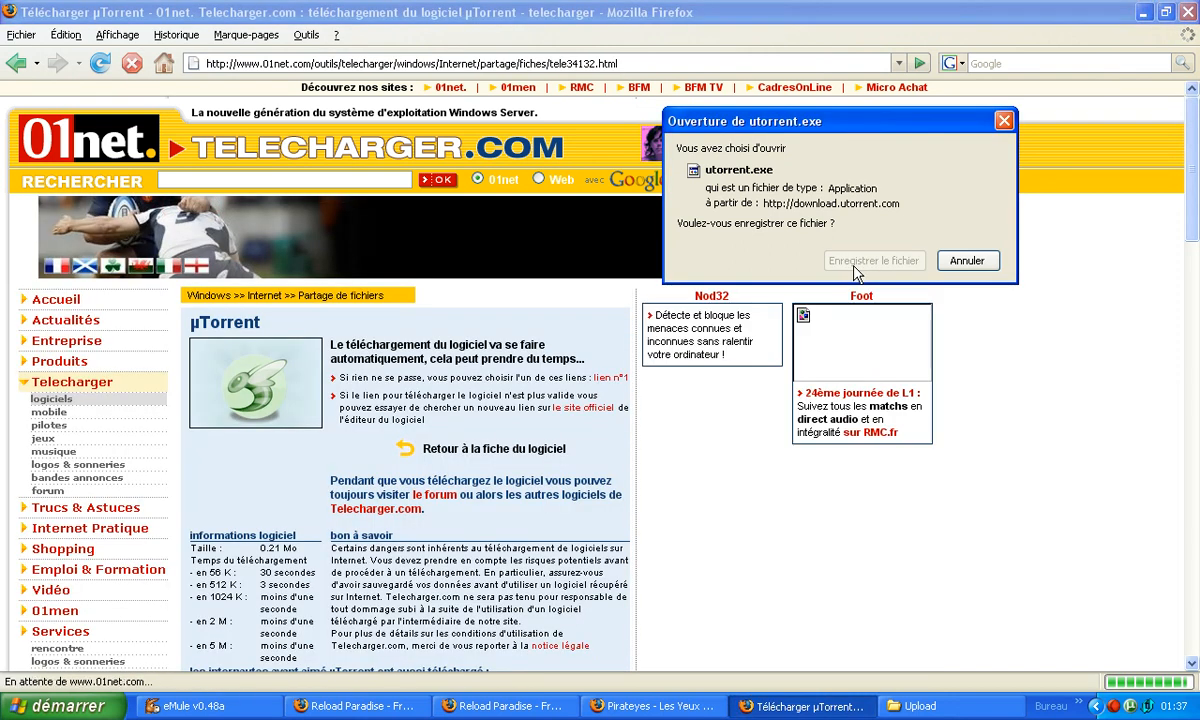
left_click(856, 263)
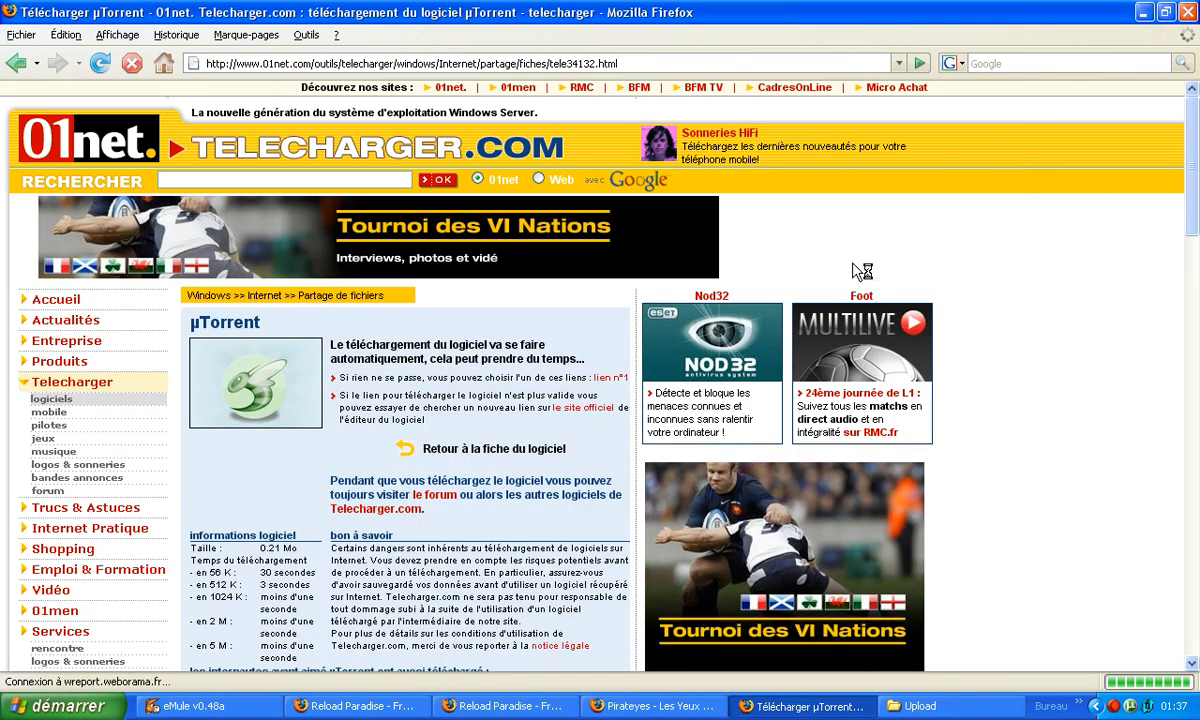
left_click(610, 209)
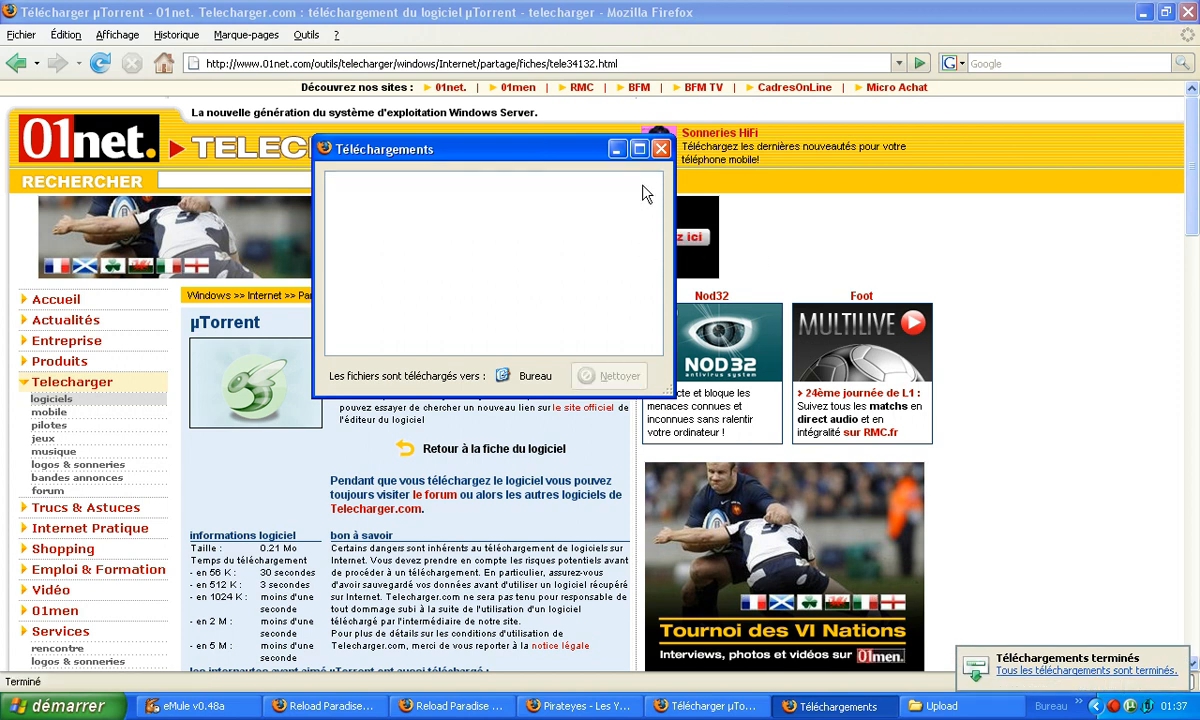
left_click(661, 149)
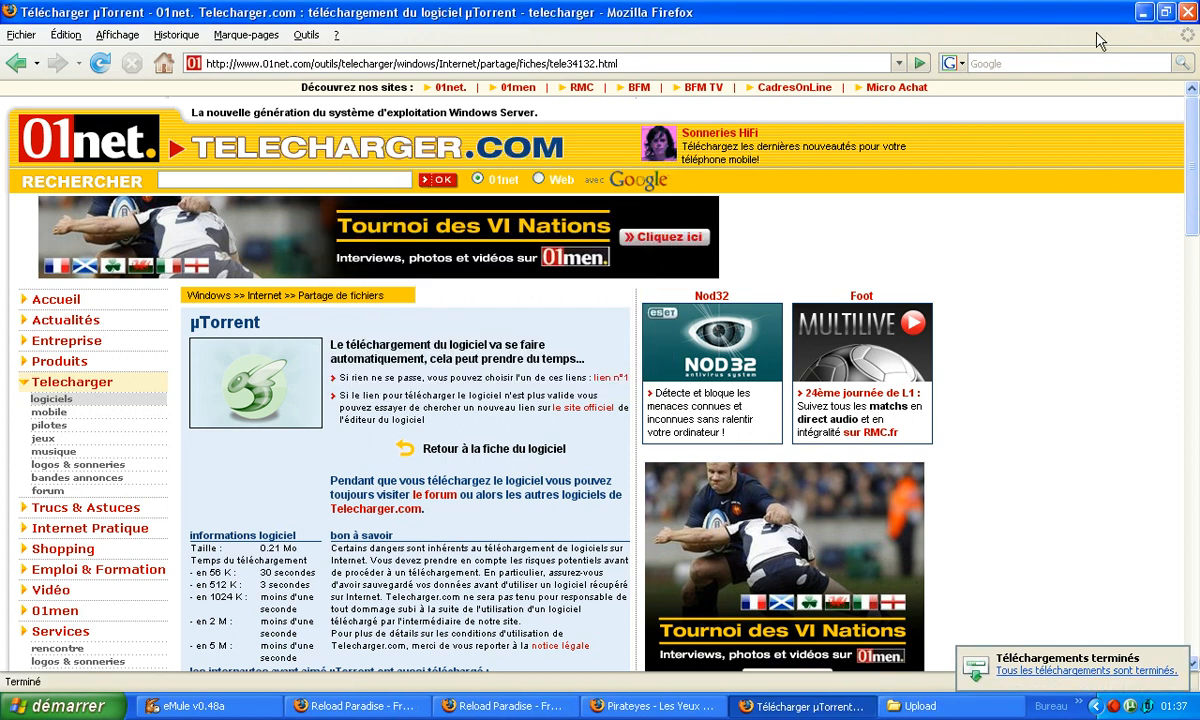
left_click(1188, 12)
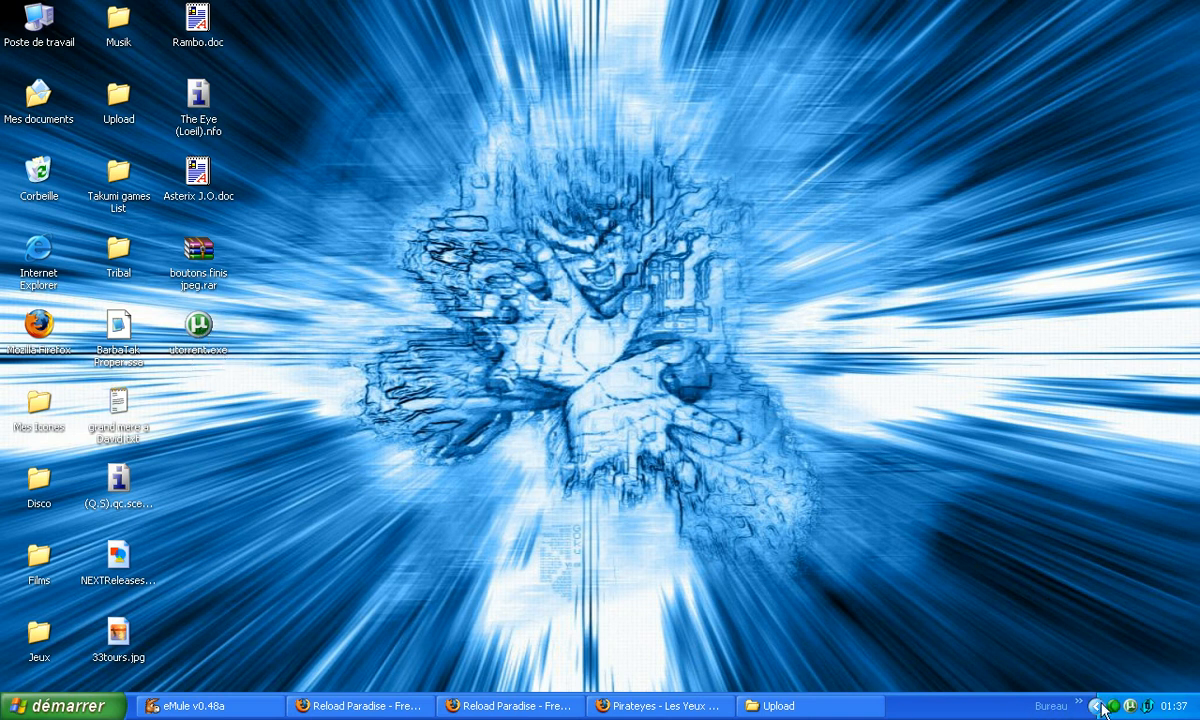
Switch to µTorrent and start creating a new torrent.
double_click(1130, 706)
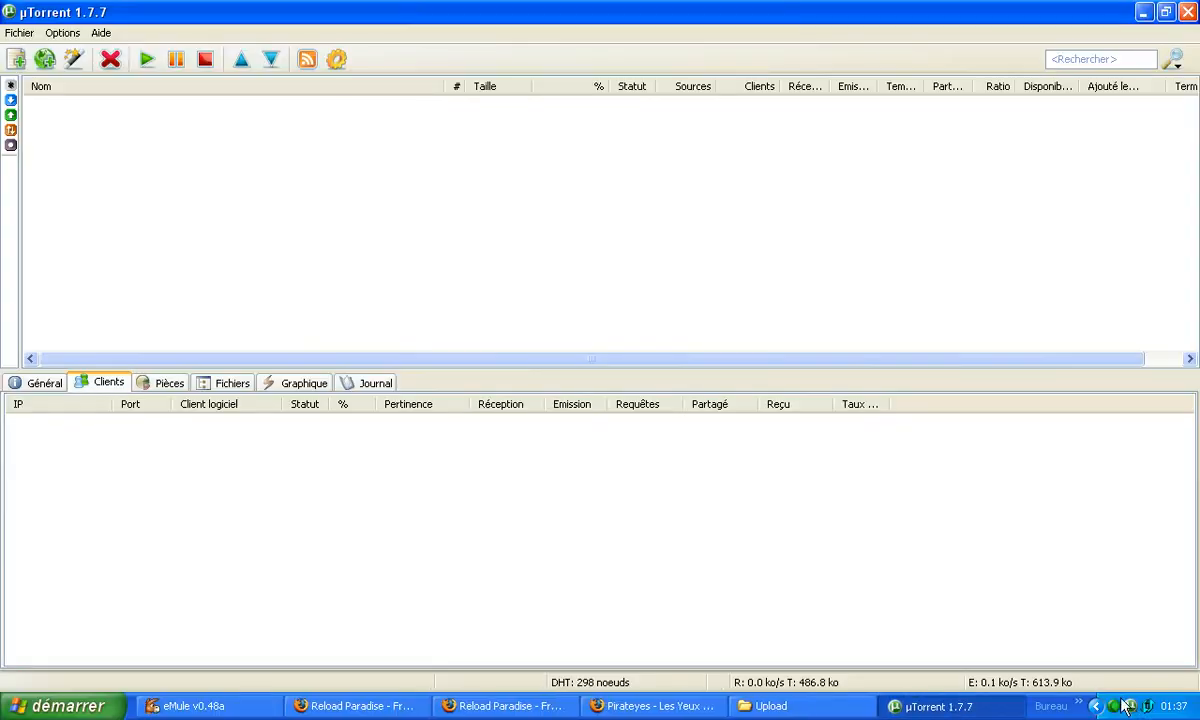
left_click(19, 38)
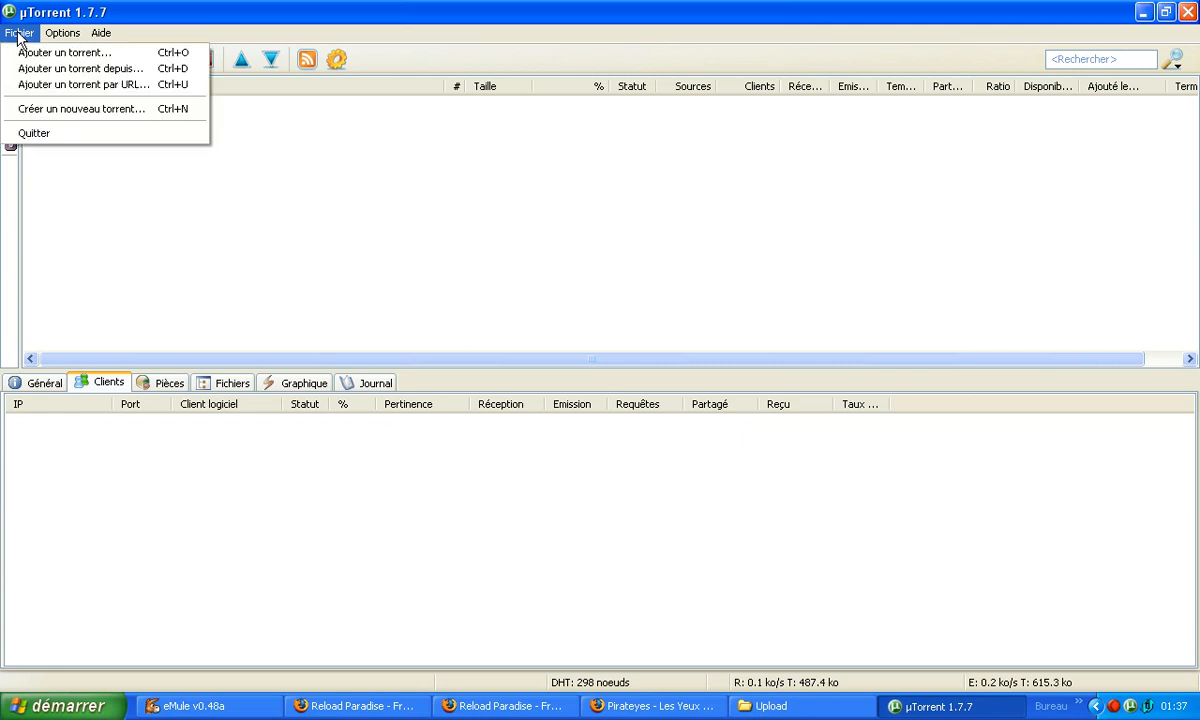
left_click(70, 112)
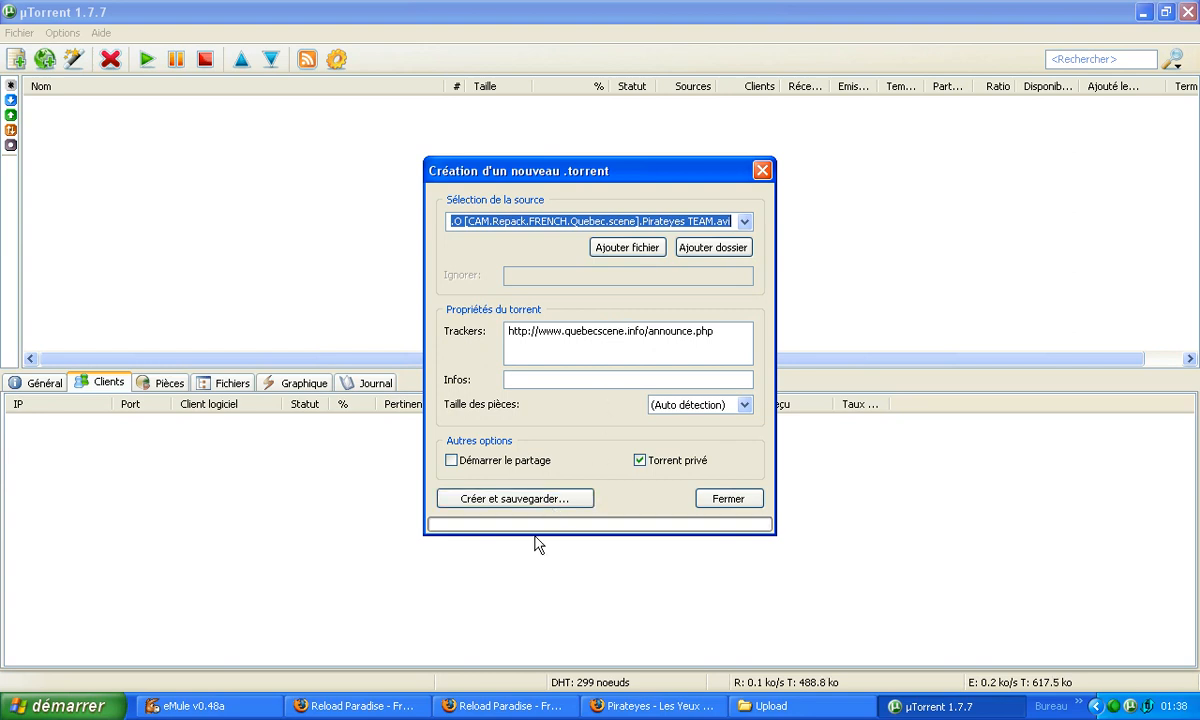
View the Reload Paradise and Pirateyes tracker sites in their open Firefox windows.
left_click(508, 708)
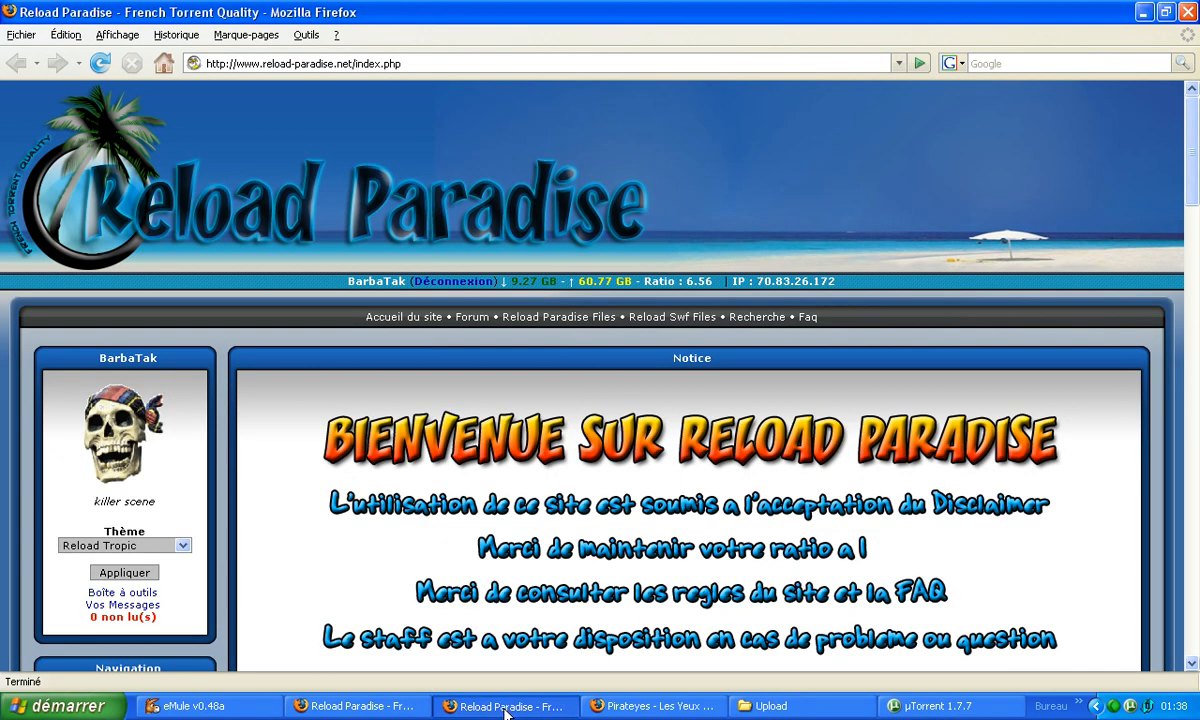
left_click(505, 708)
left_click(650, 707)
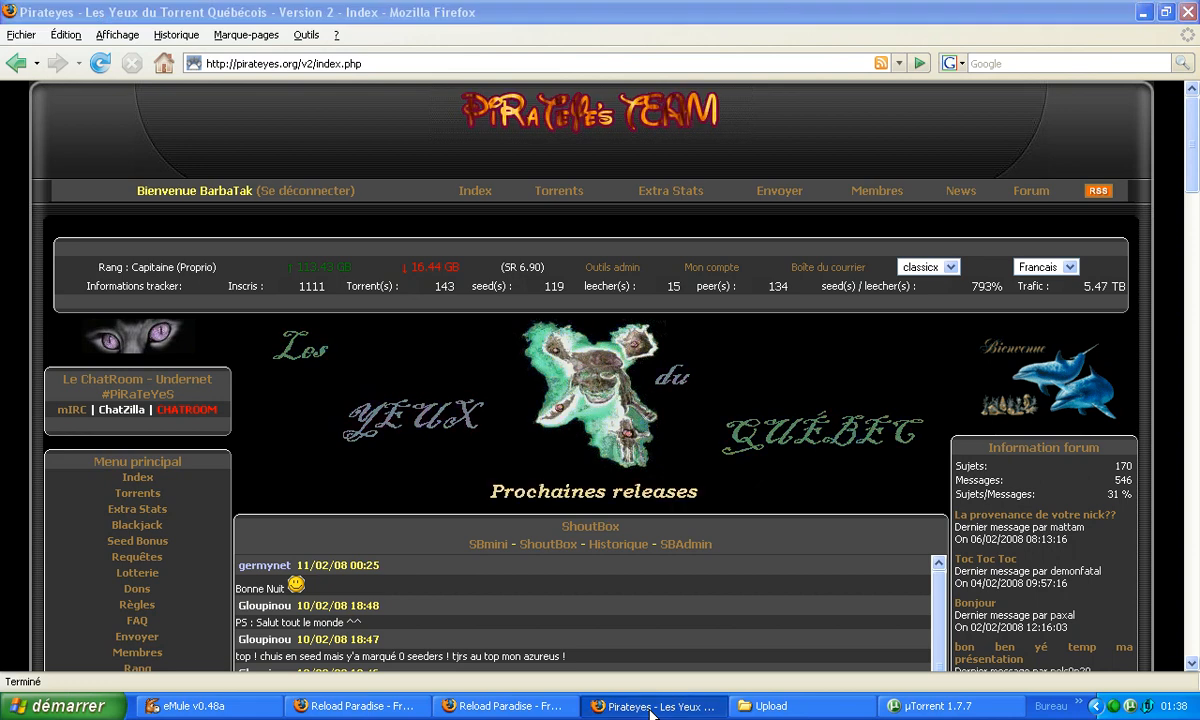
left_click(650, 707)
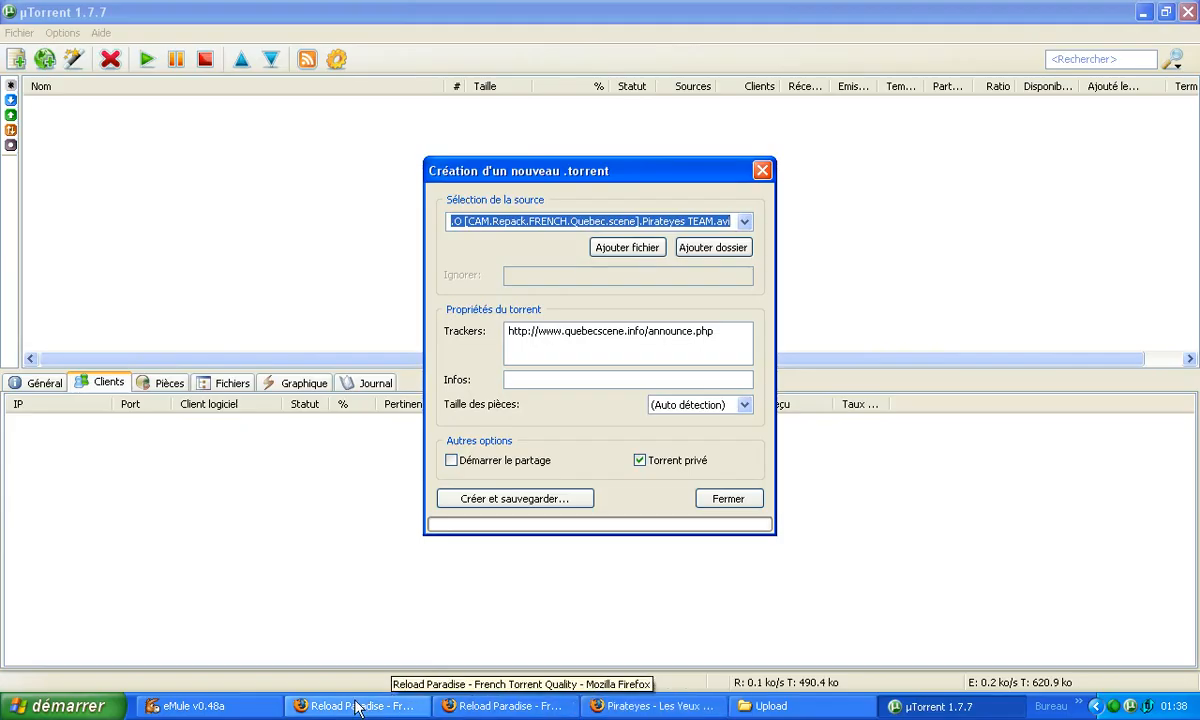
Load the QuebecScene index page in the other Reload Paradise Firefox window and return to µTorrent.
left_click(356, 707)
left_click(115, 93)
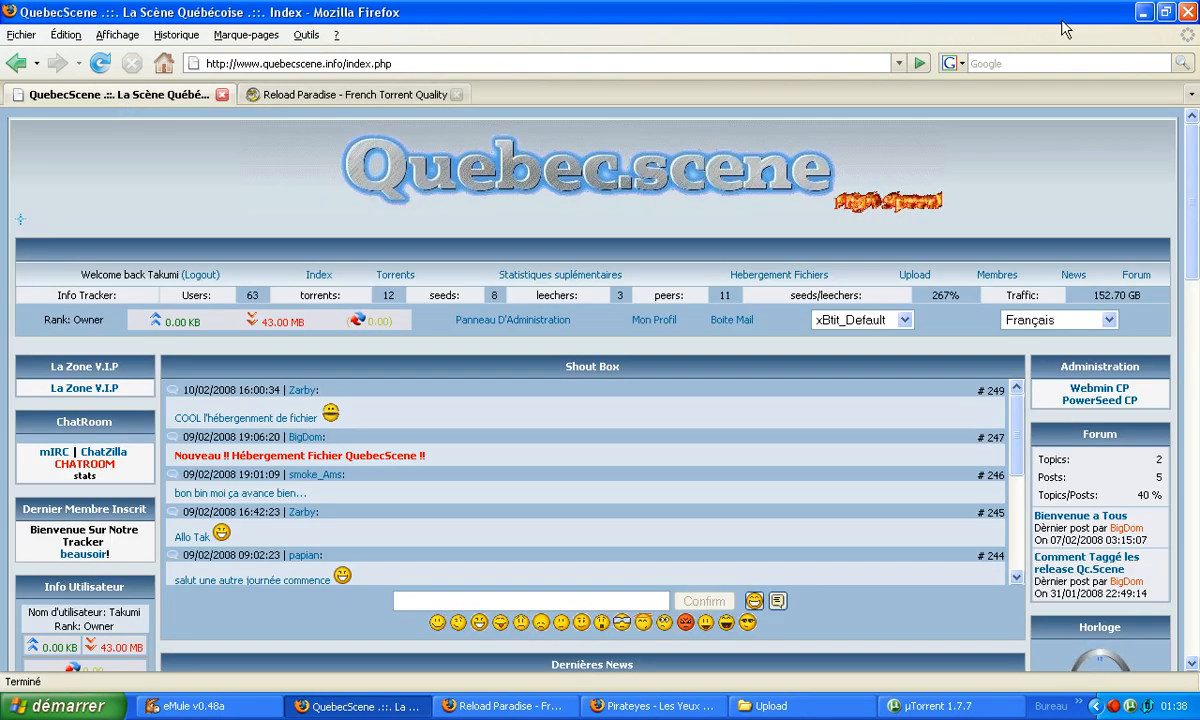
left_click(1146, 12)
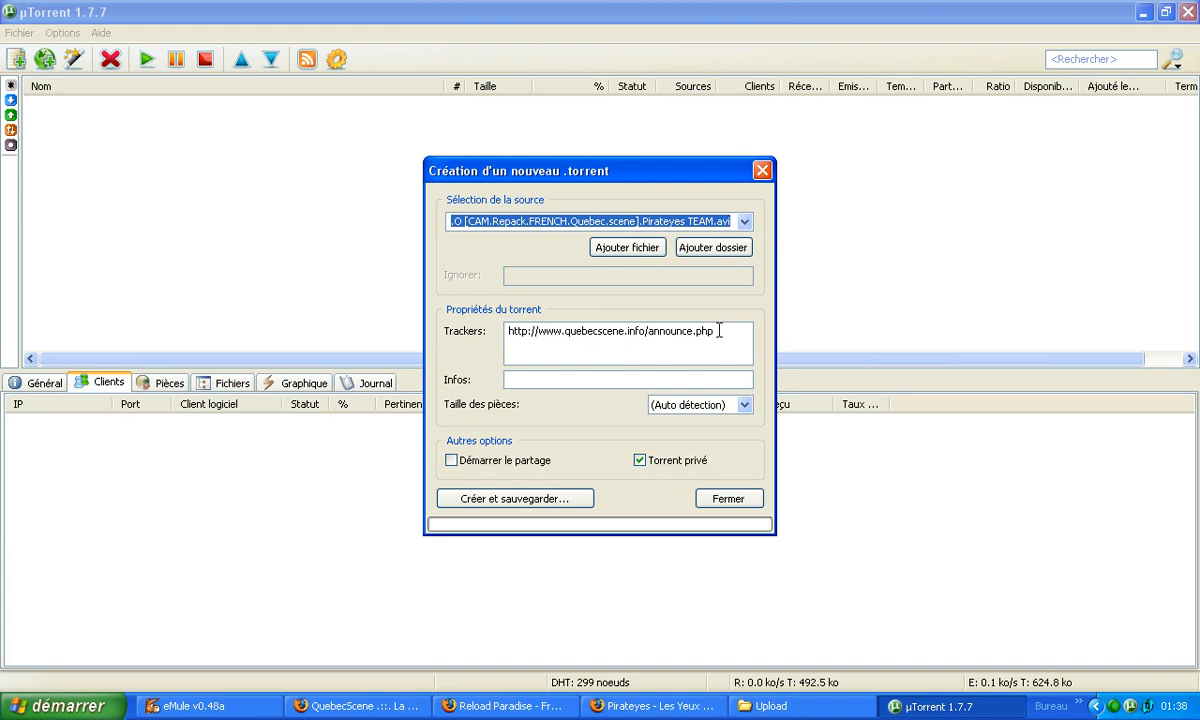
left_click_drag(714, 332, 480, 321)
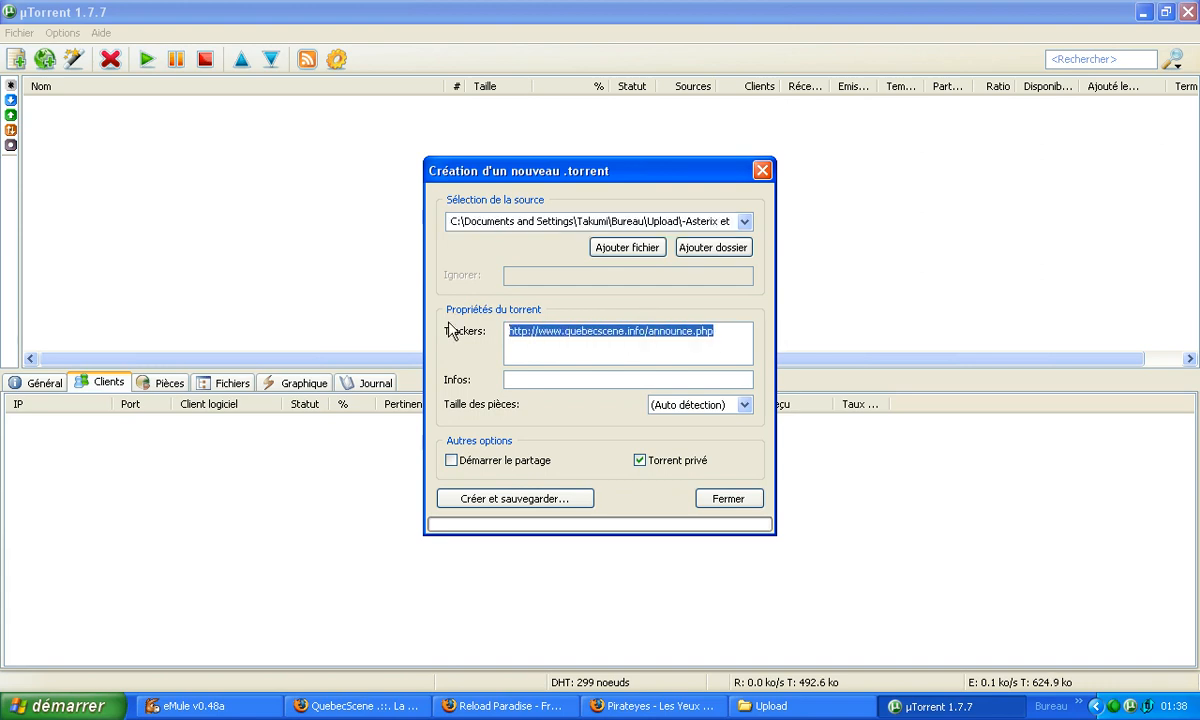
key("Delete")
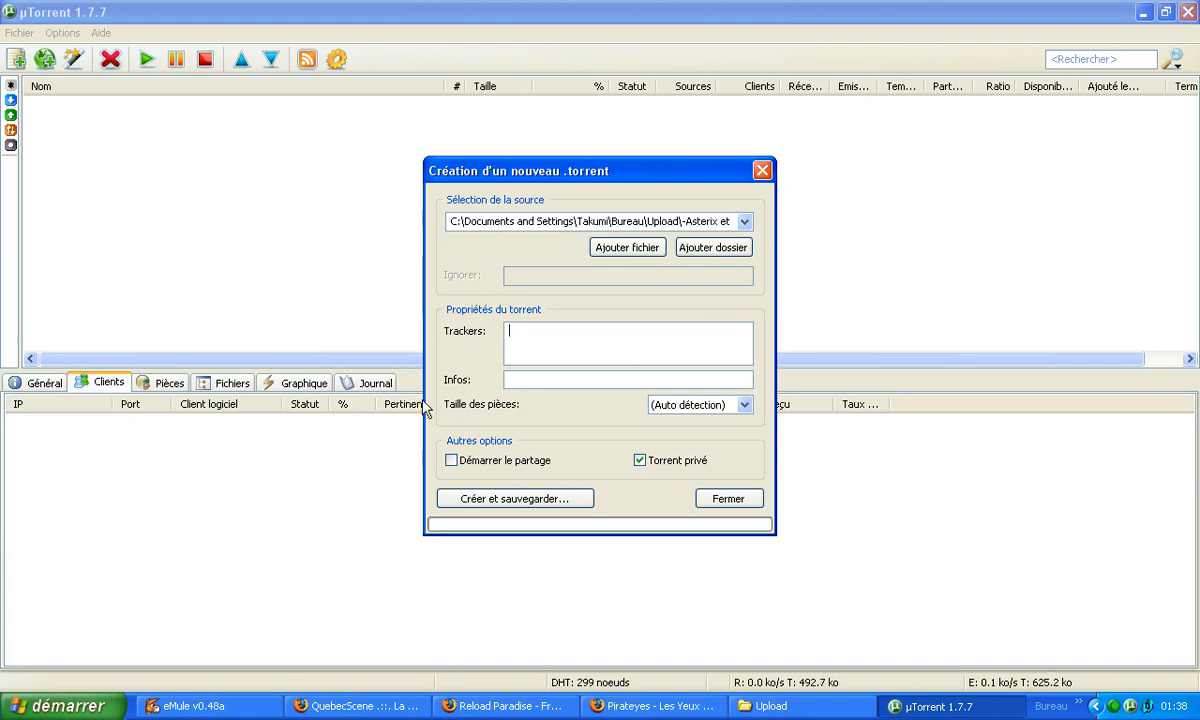
left_click(368, 706)
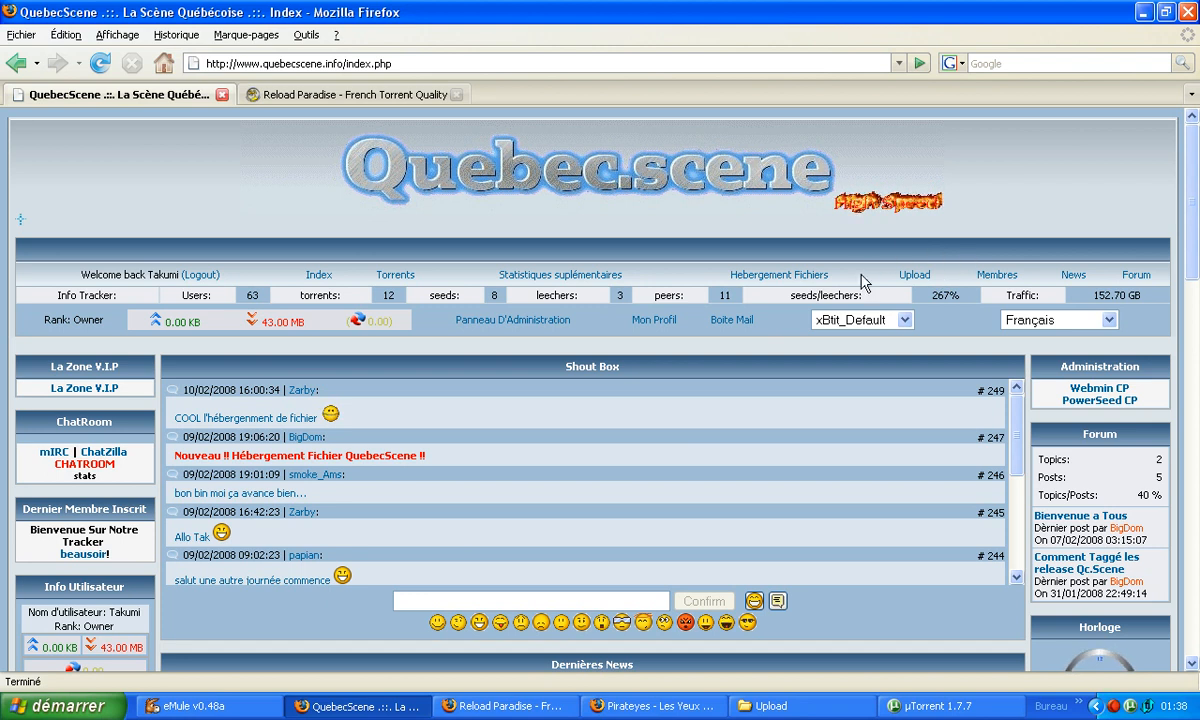
left_click(916, 280)
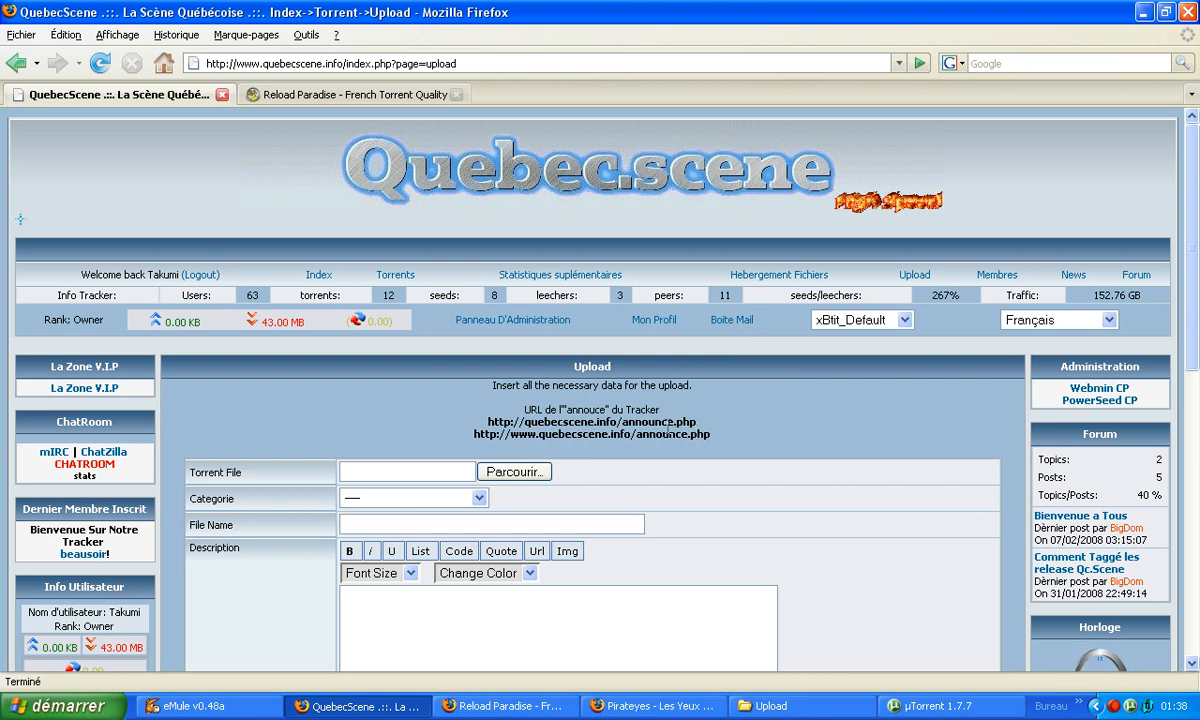
triple_click(656, 437)
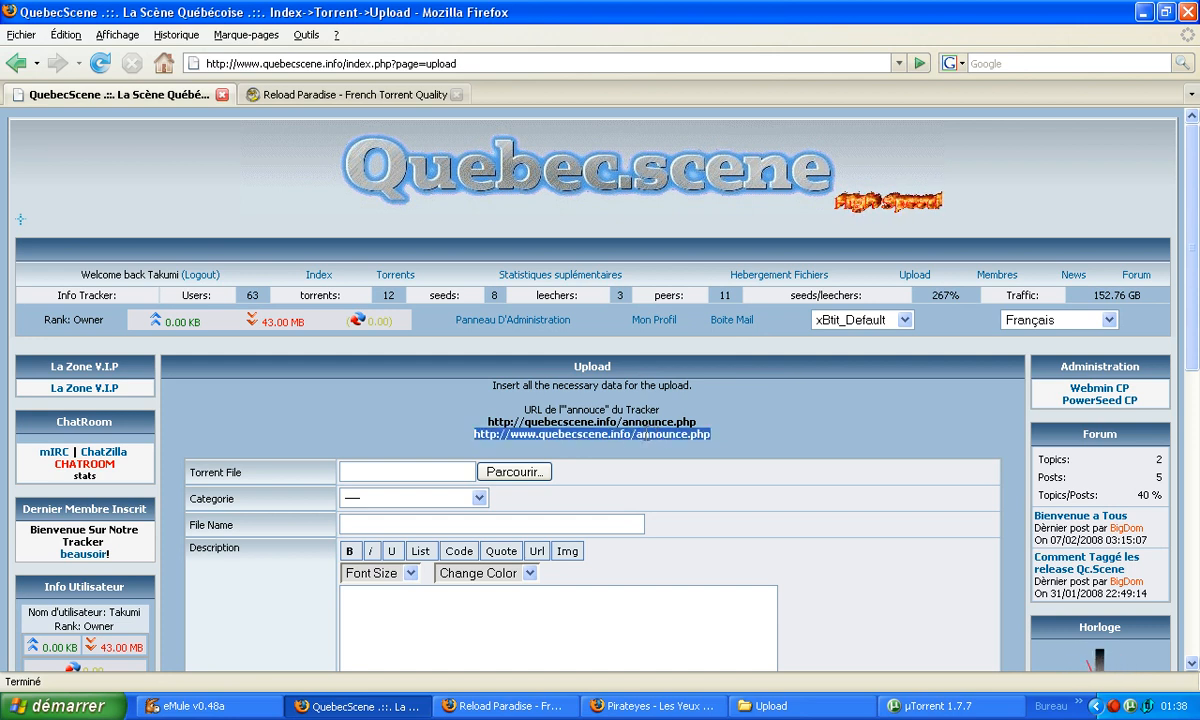
right_click(617, 434)
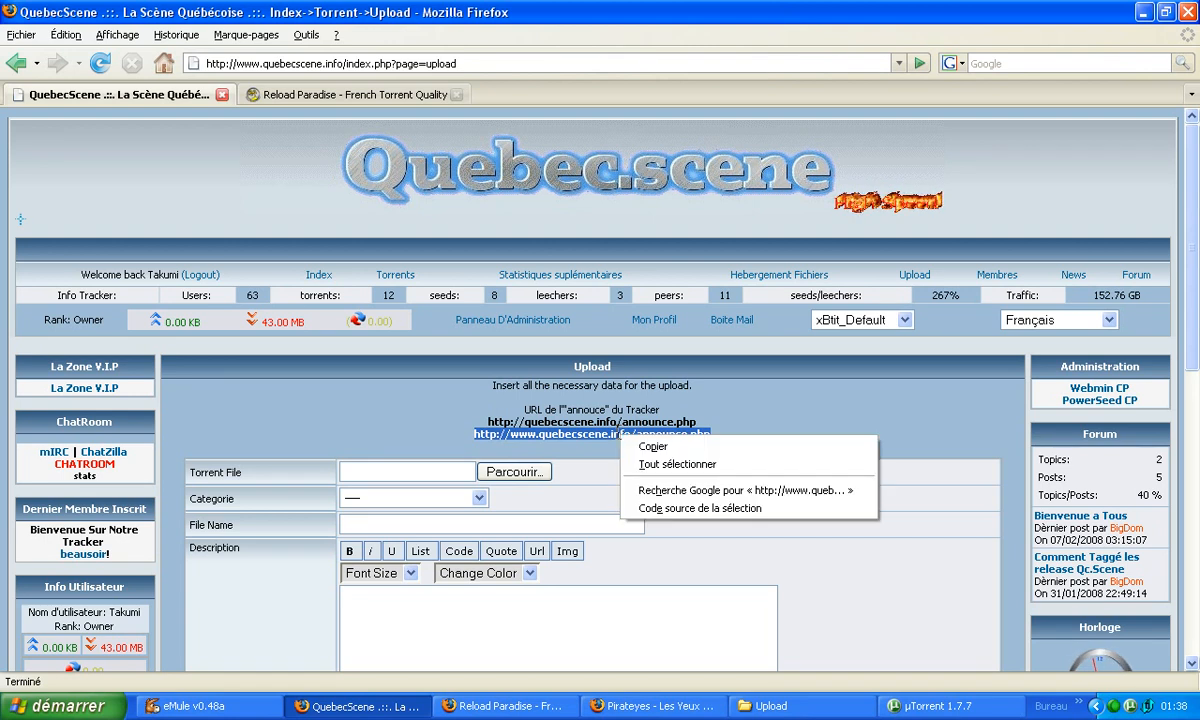
left_click(656, 451)
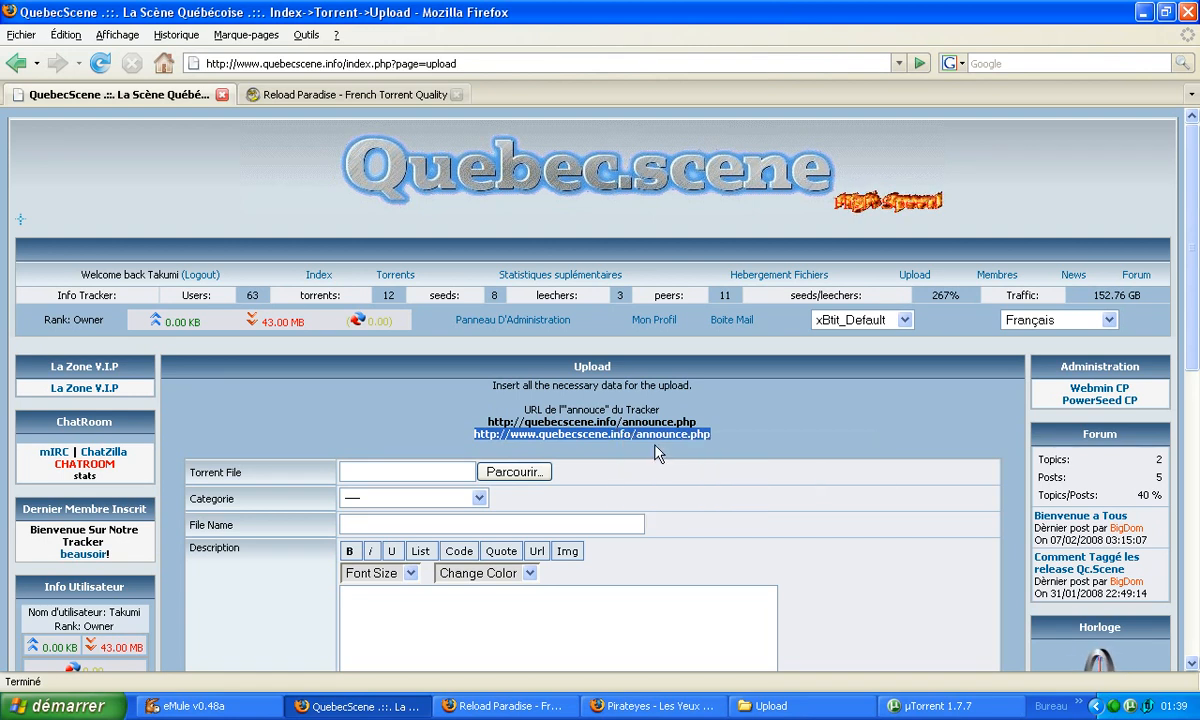
left_click(1145, 12)
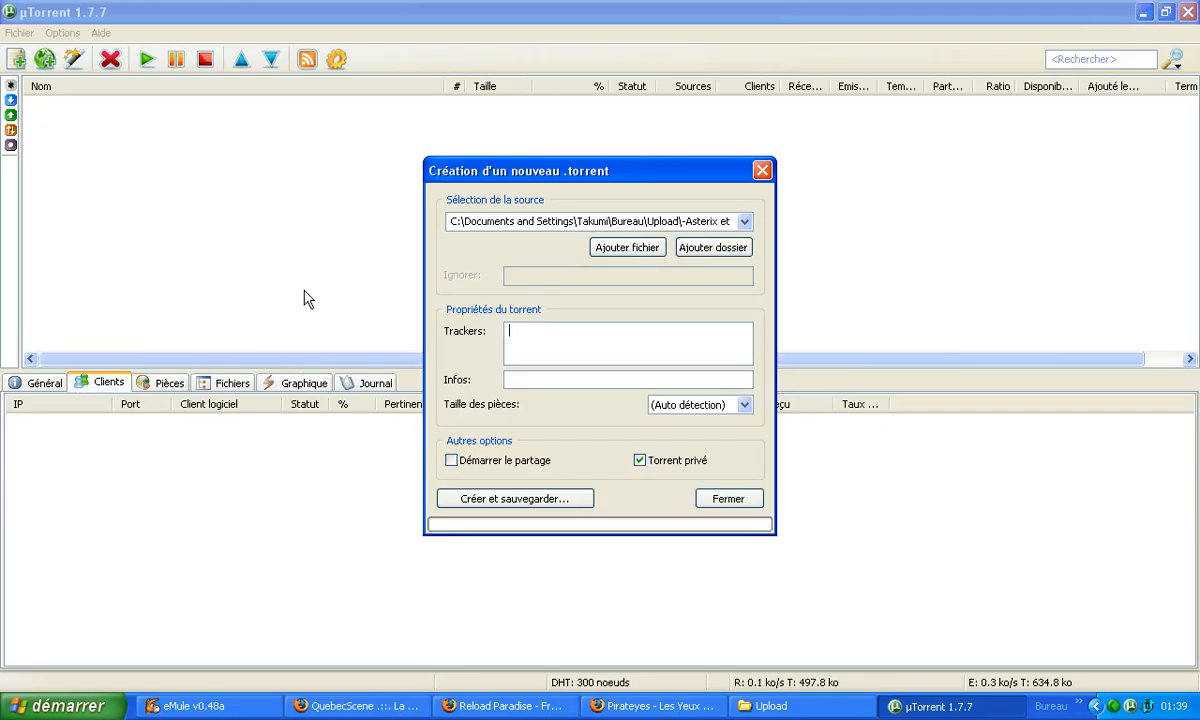
right_click(515, 329)
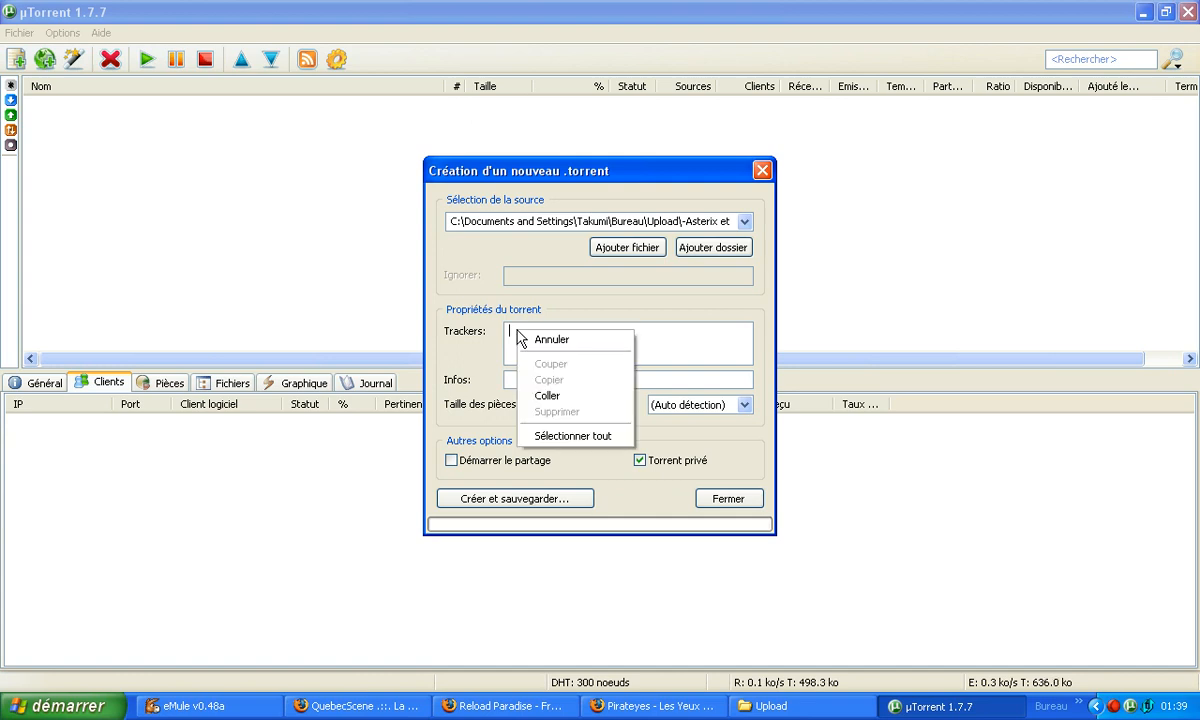
left_click(548, 396)
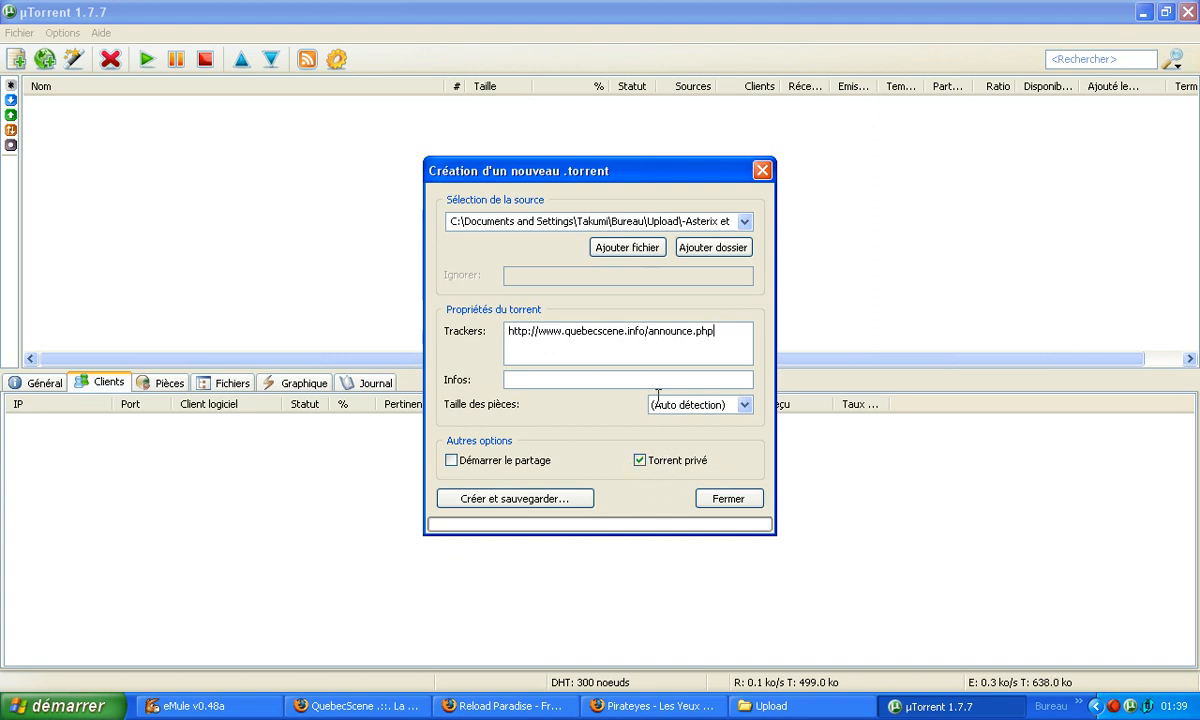
Set the Voyage.au.fond.des.mers.S03.01 AVI file from the desktop's Upload folder as the source, and create and save the torrent in that folder.
left_click(641, 463)
left_click(627, 248)
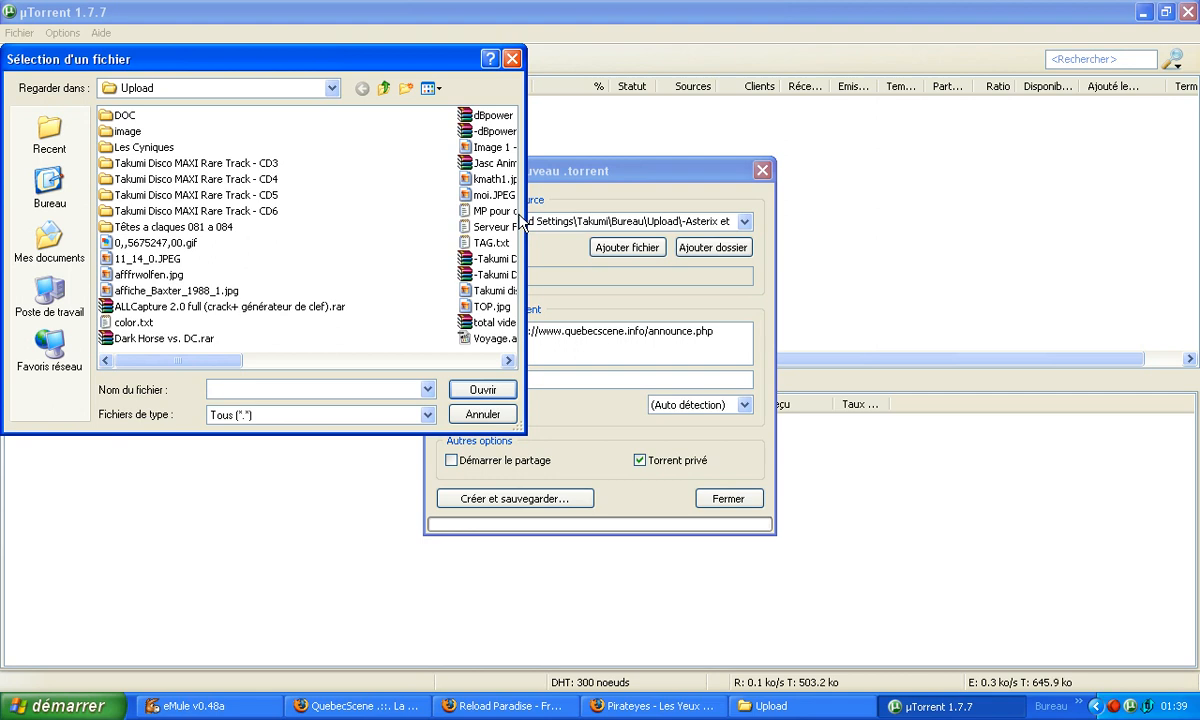
left_click(58, 192)
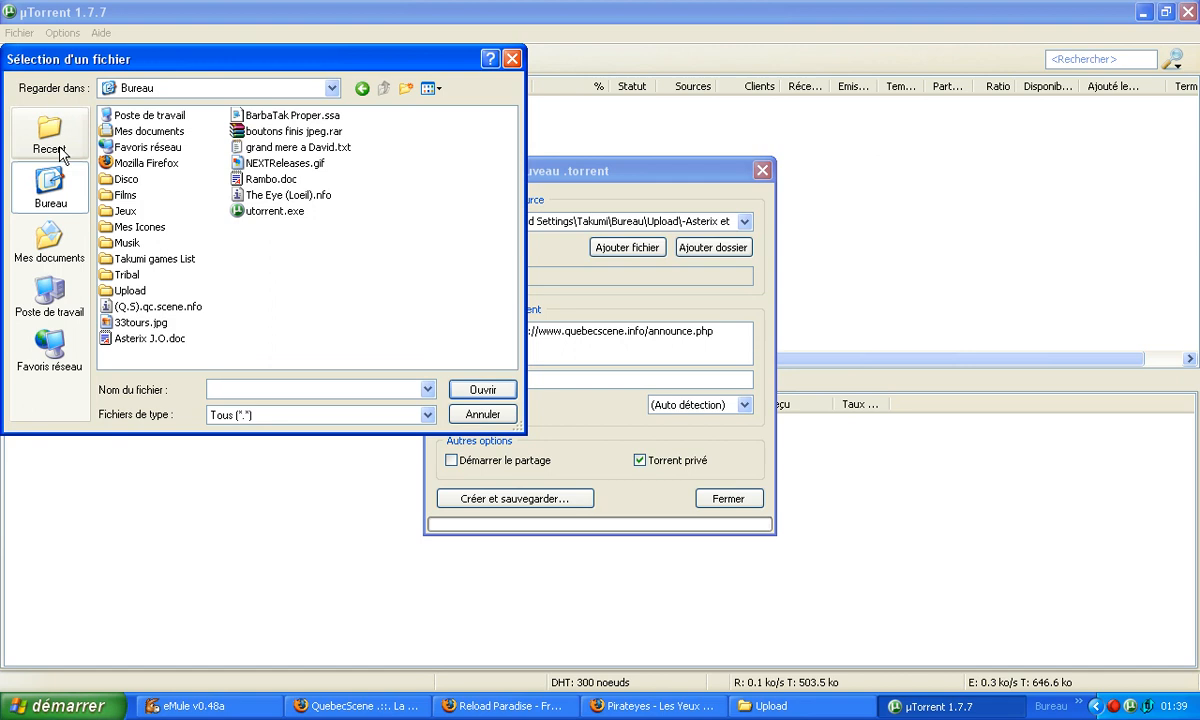
double_click(122, 290)
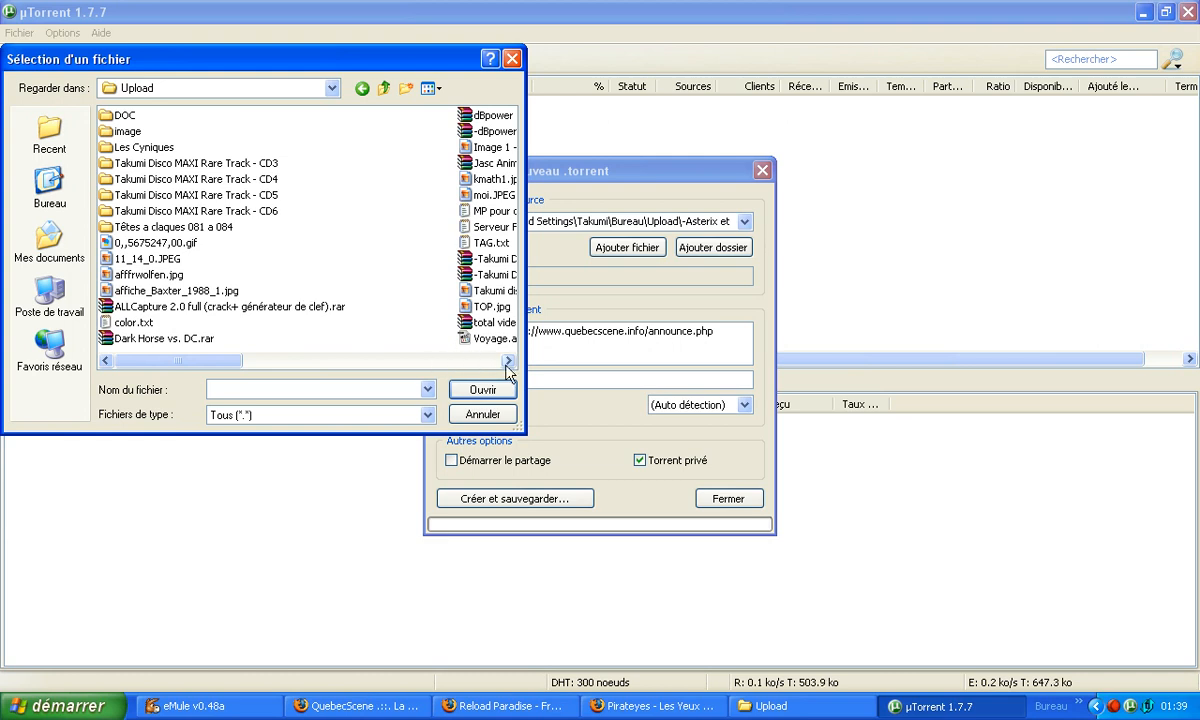
left_click(507, 365)
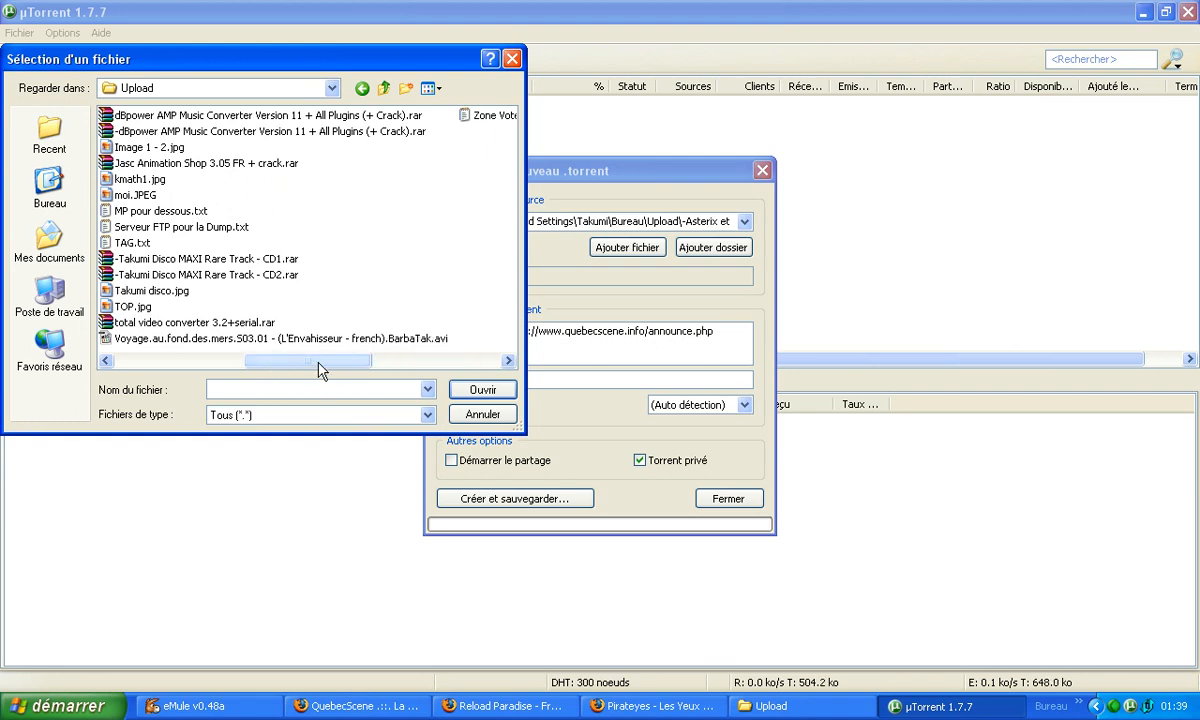
double_click(206, 340)
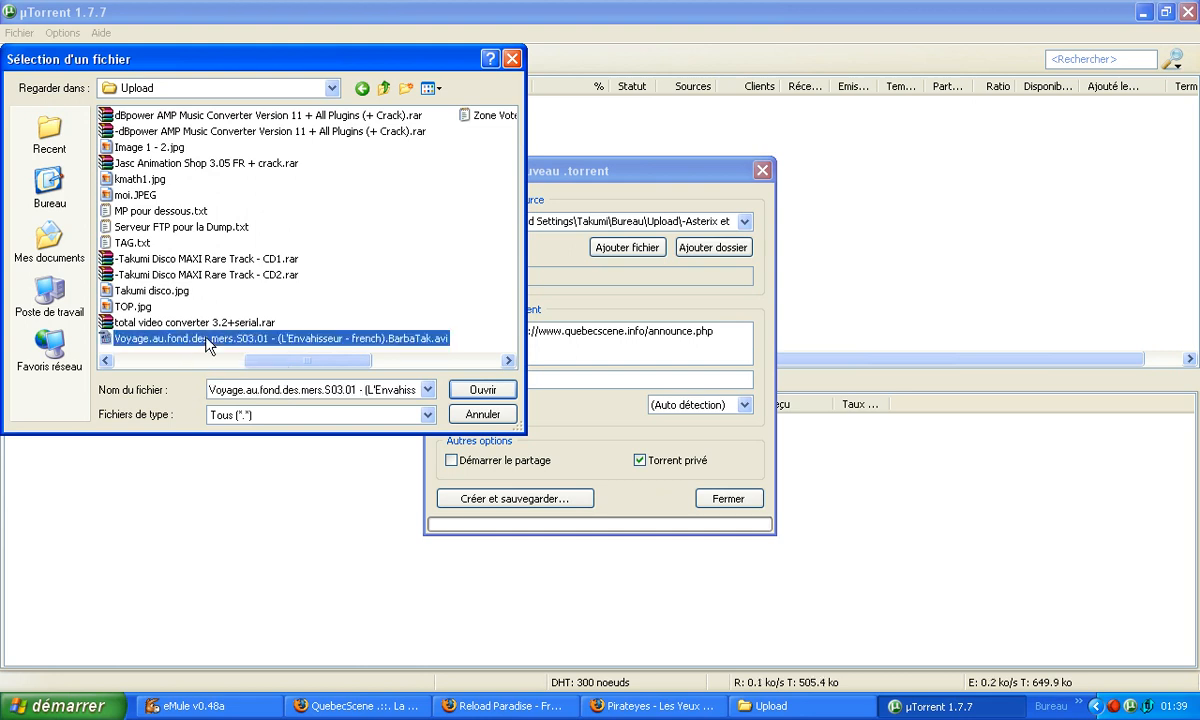
left_click(523, 499)
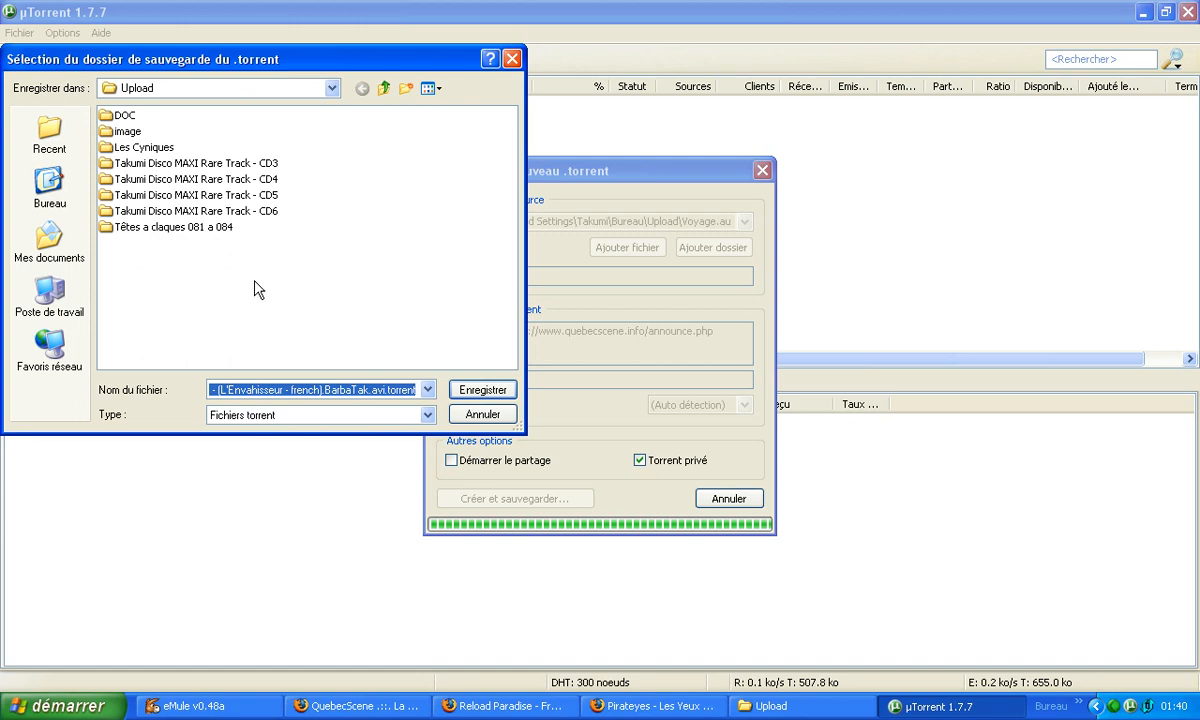
left_click(489, 391)
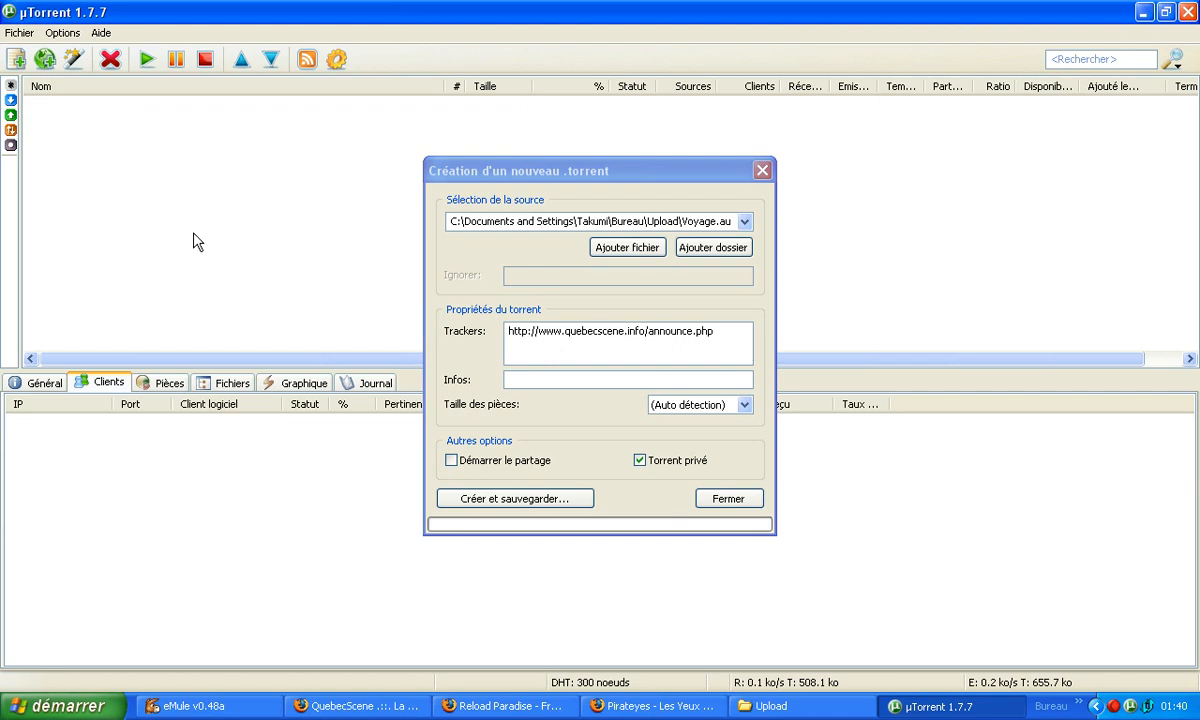
Close the new torrent dialog, minimize µTorrent and switch to the QuebecScene upload page in Firefox.
left_click(729, 498)
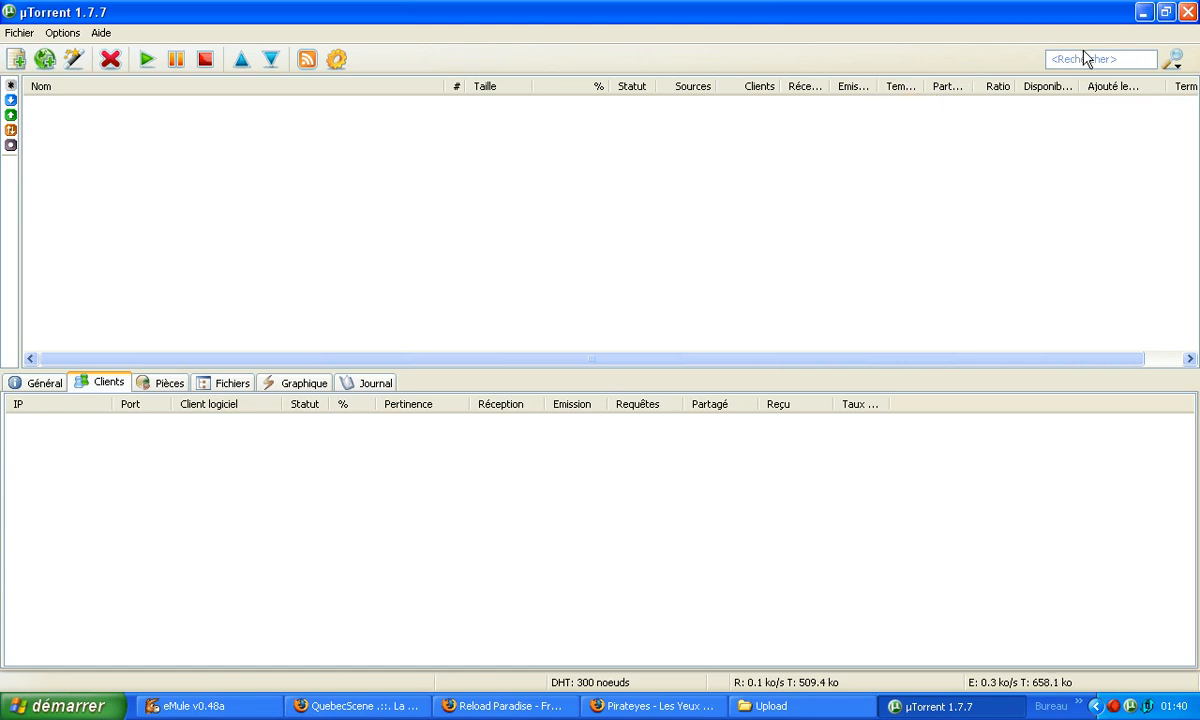
left_click(1145, 13)
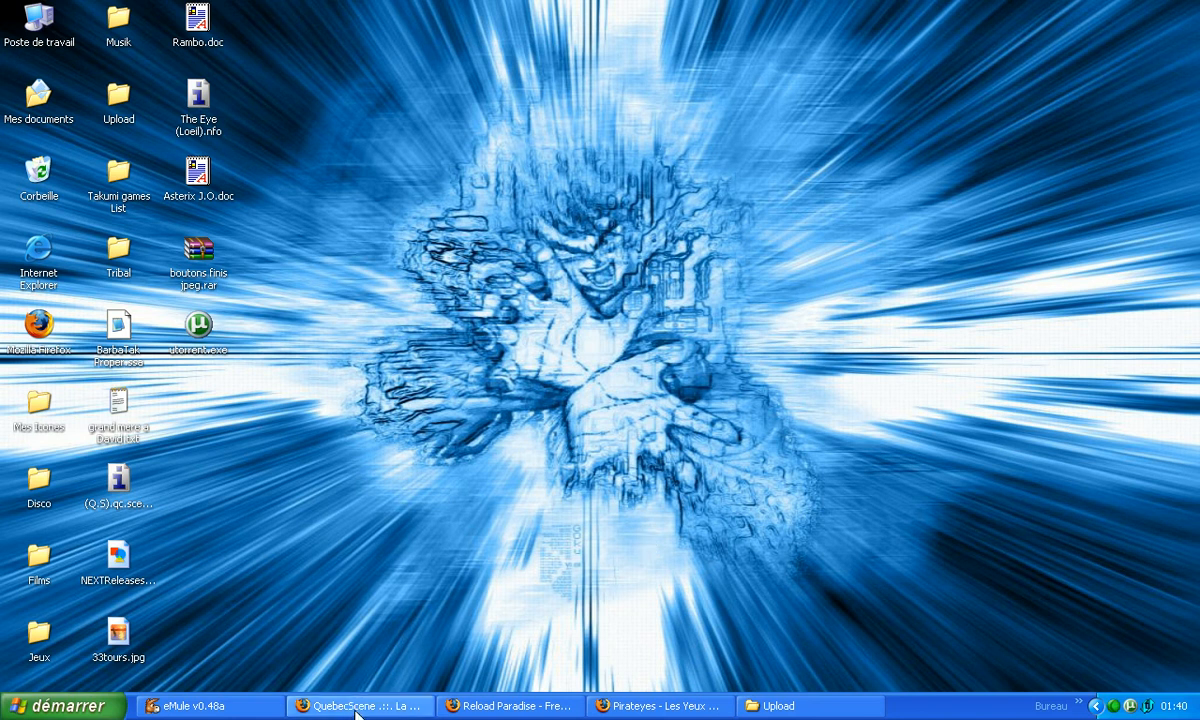
left_click(357, 708)
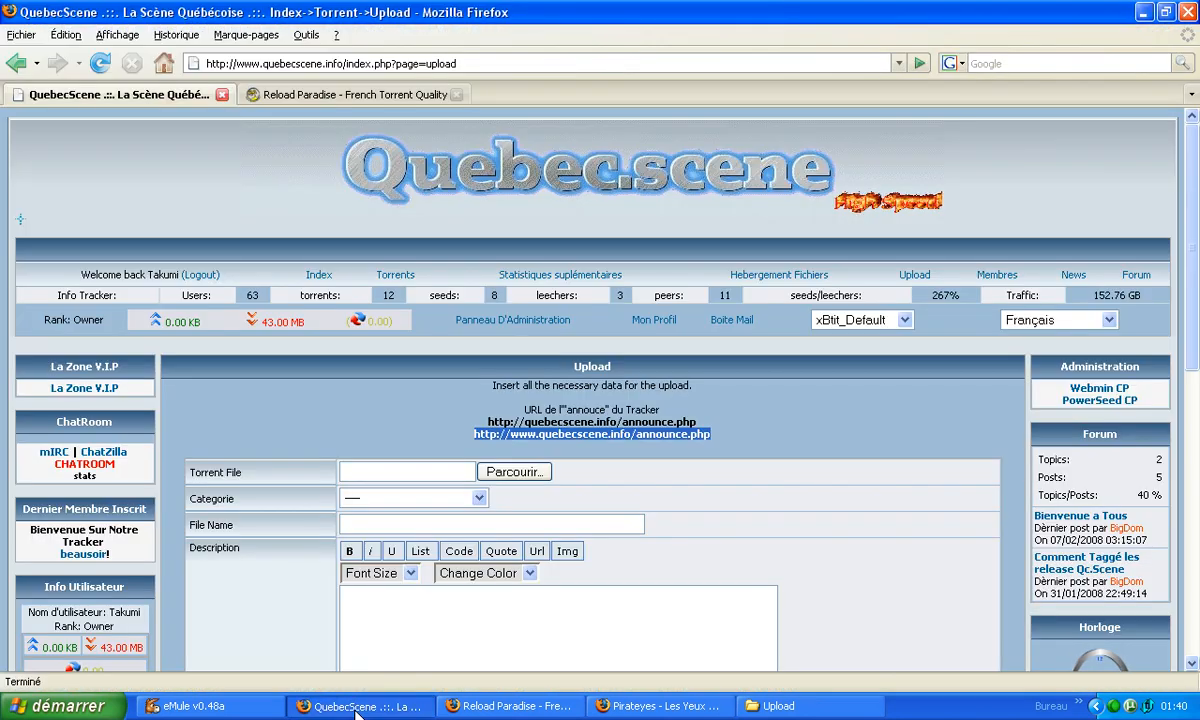
Attach the Voyage.au.fond.des.mers.S03.01 .avi.torrent file from the desktop's Upload folder as the upload form's torrent file.
scroll(1100, 340, "down", 3)
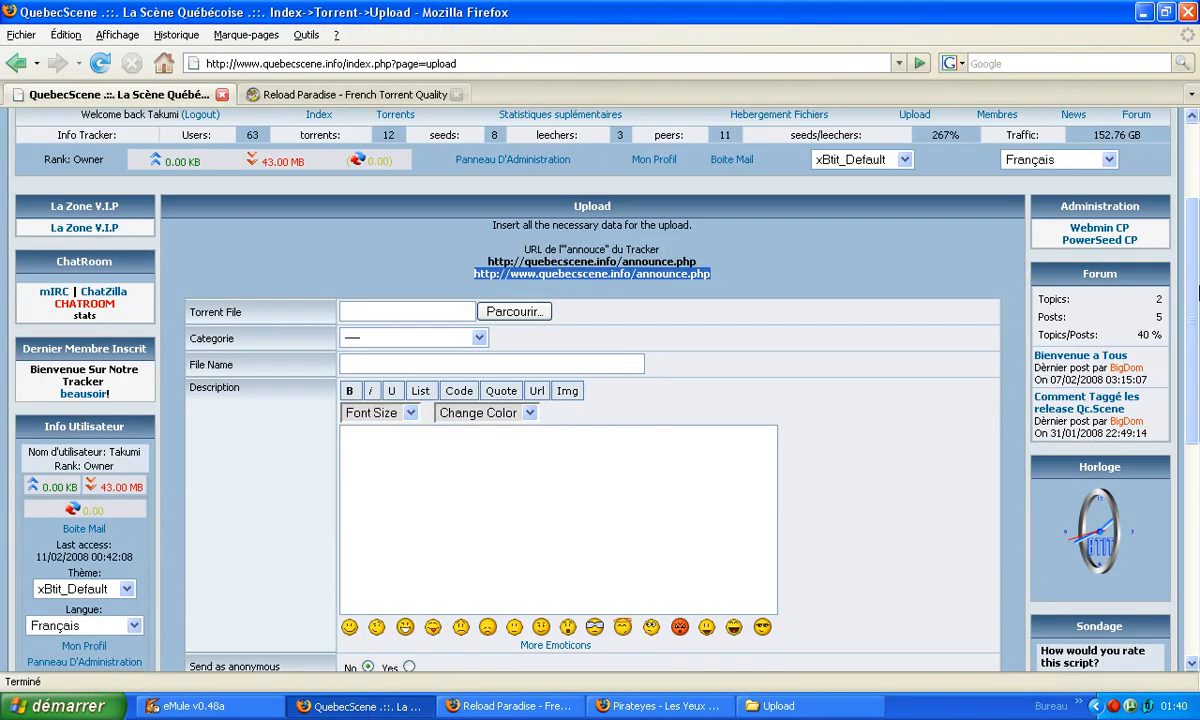
left_click(513, 314)
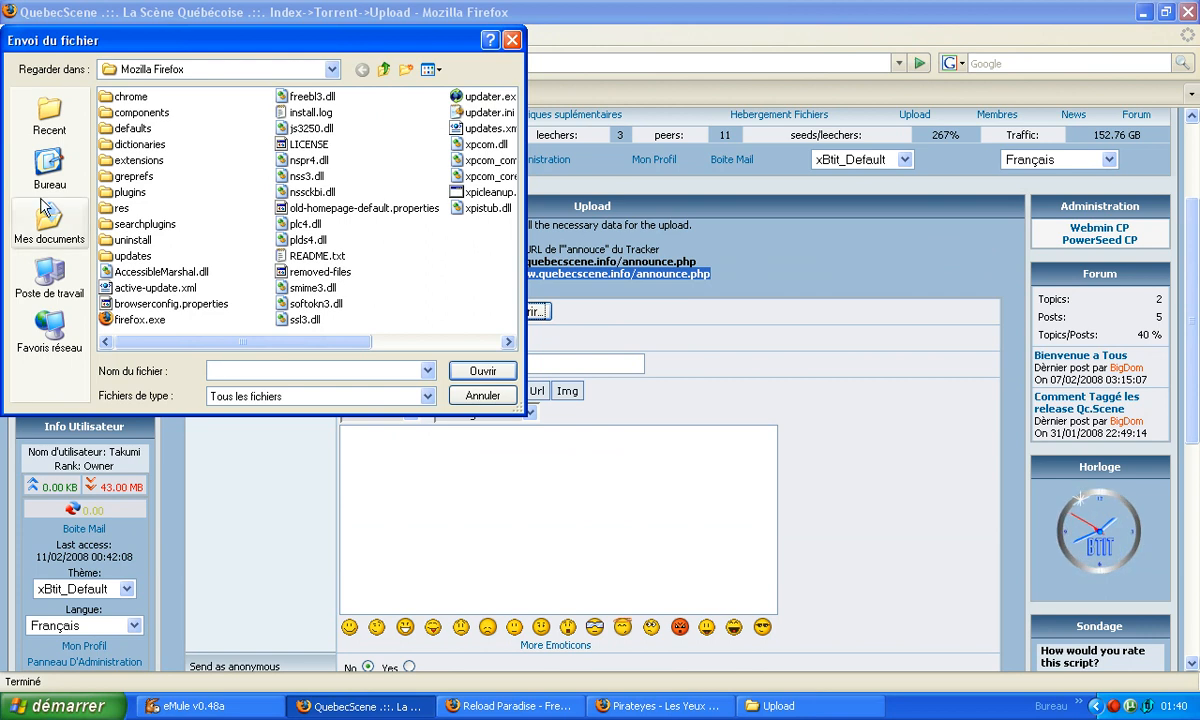
left_click(40, 170)
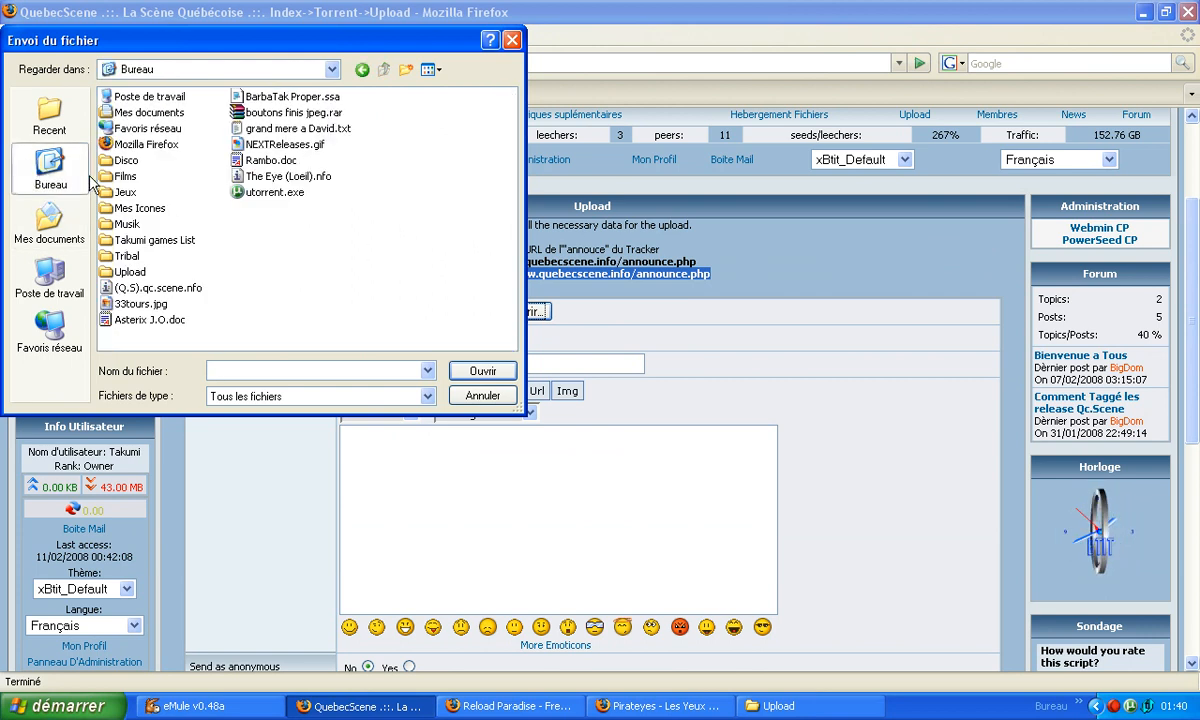
double_click(125, 270)
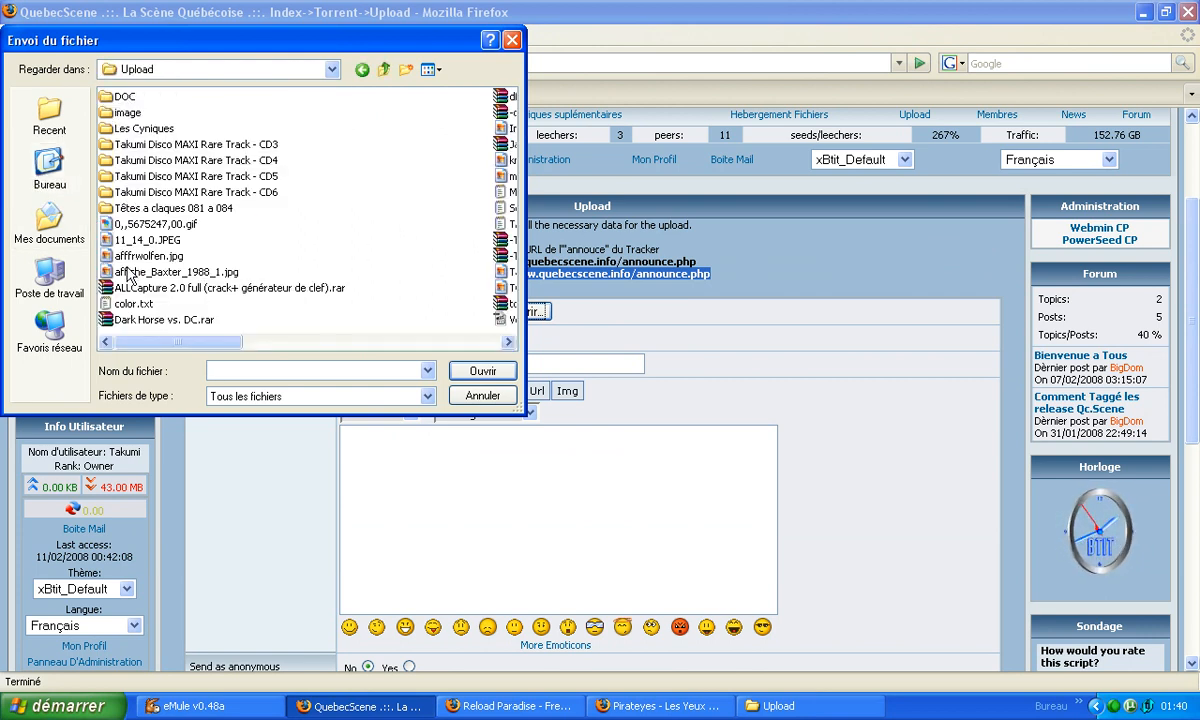
left_click(509, 342)
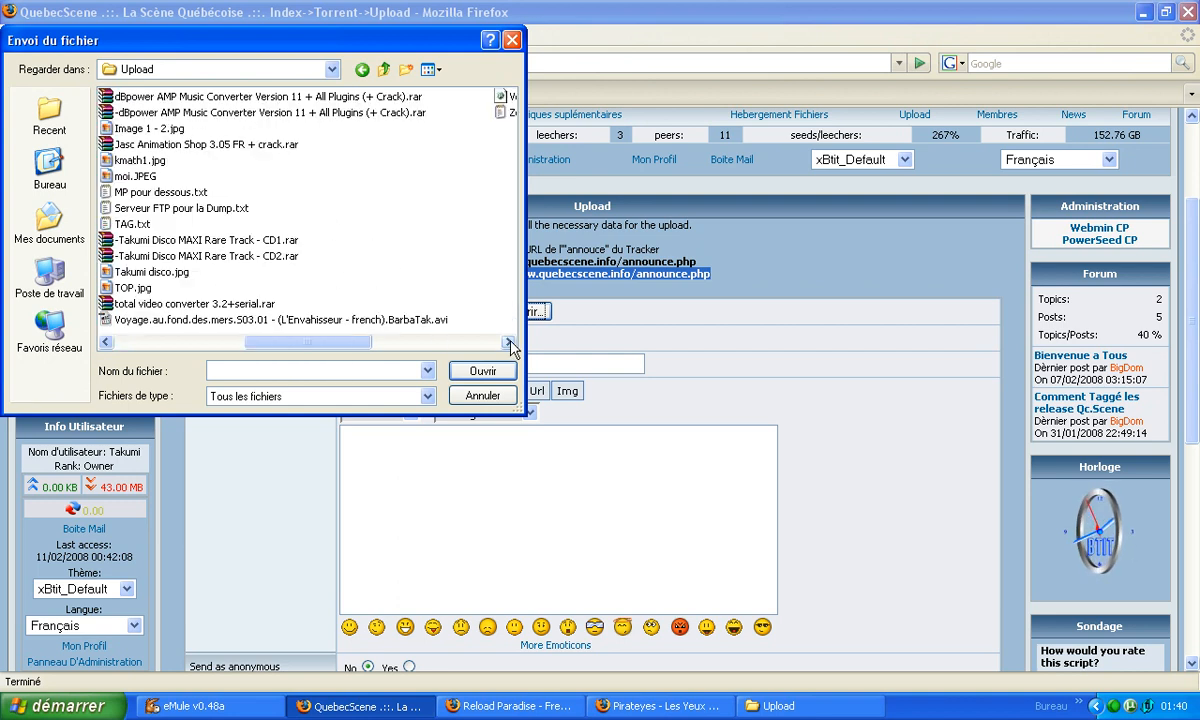
left_click(509, 342)
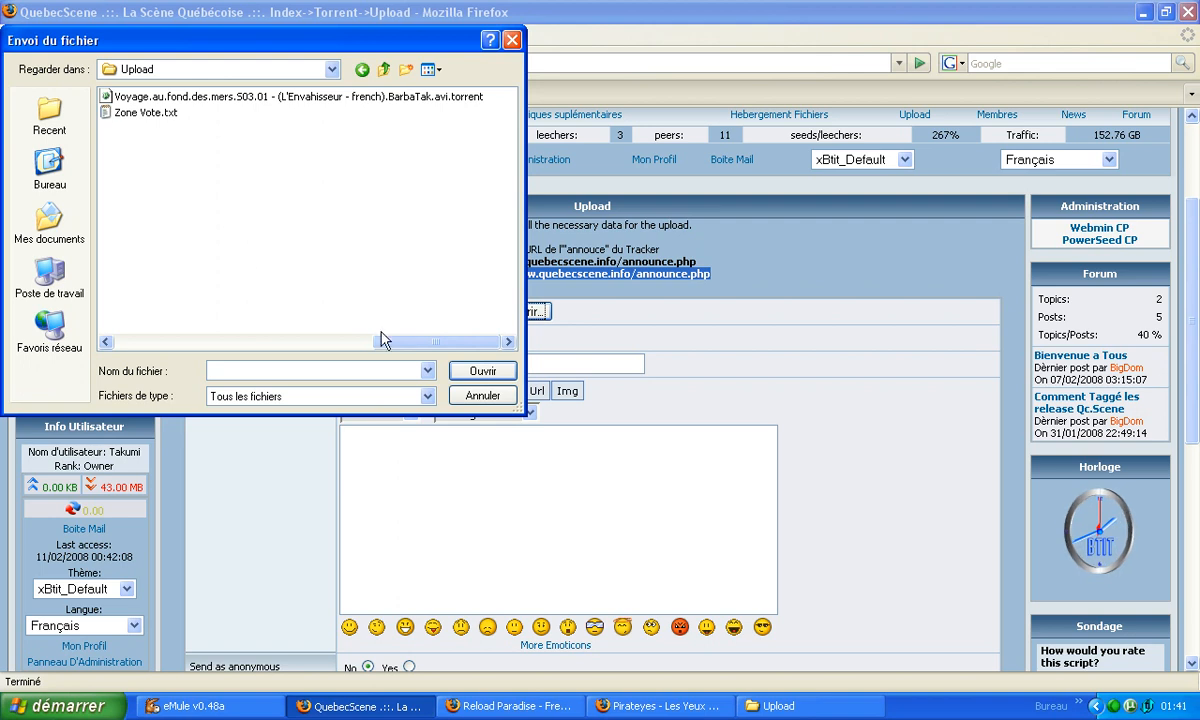
left_click_drag(418, 343, 229, 350)
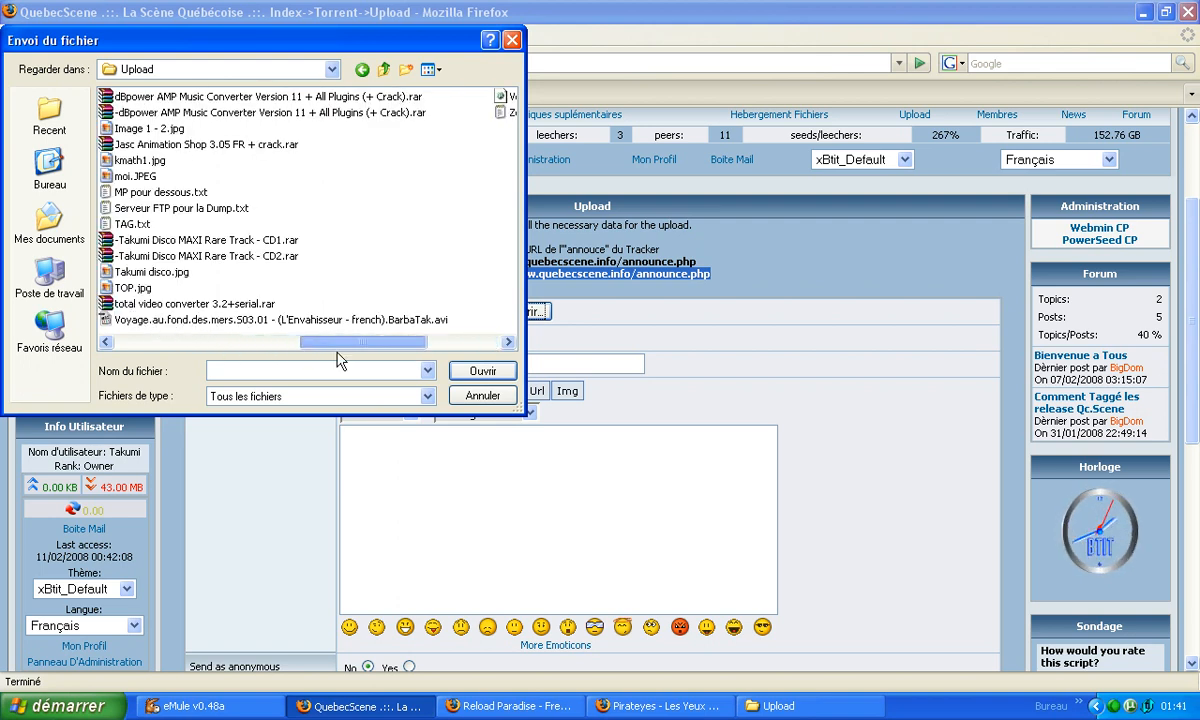
left_click_drag(321, 341, 420, 346)
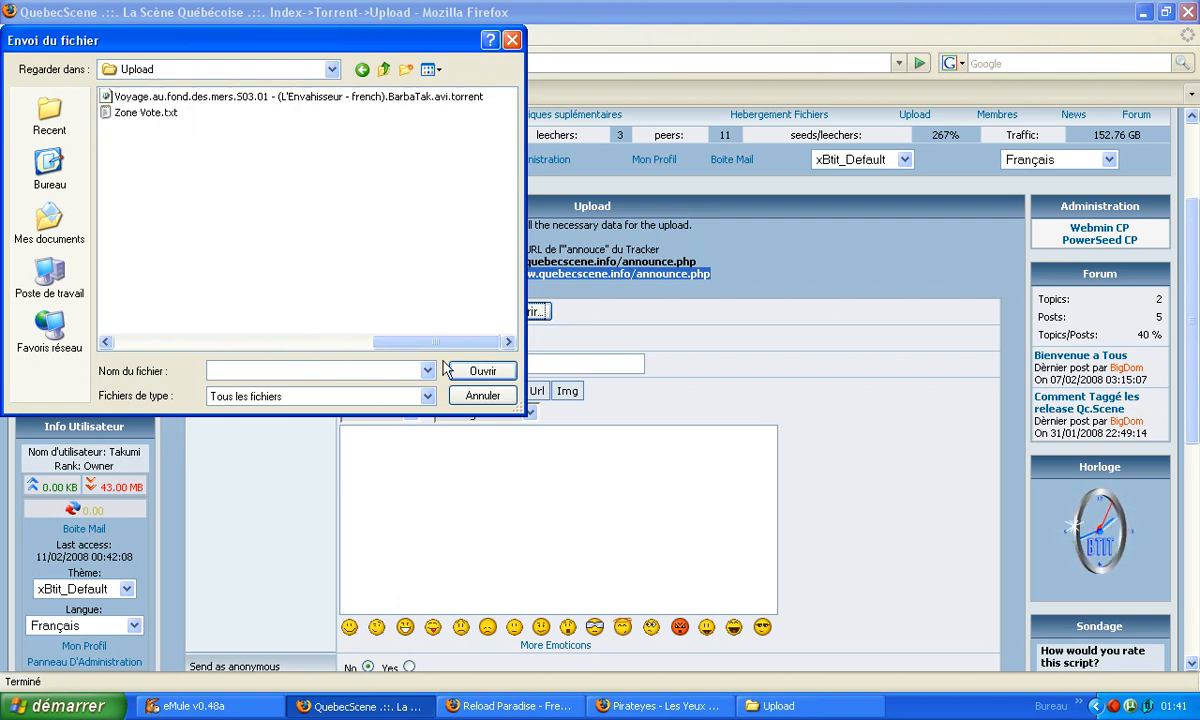
double_click(214, 97)
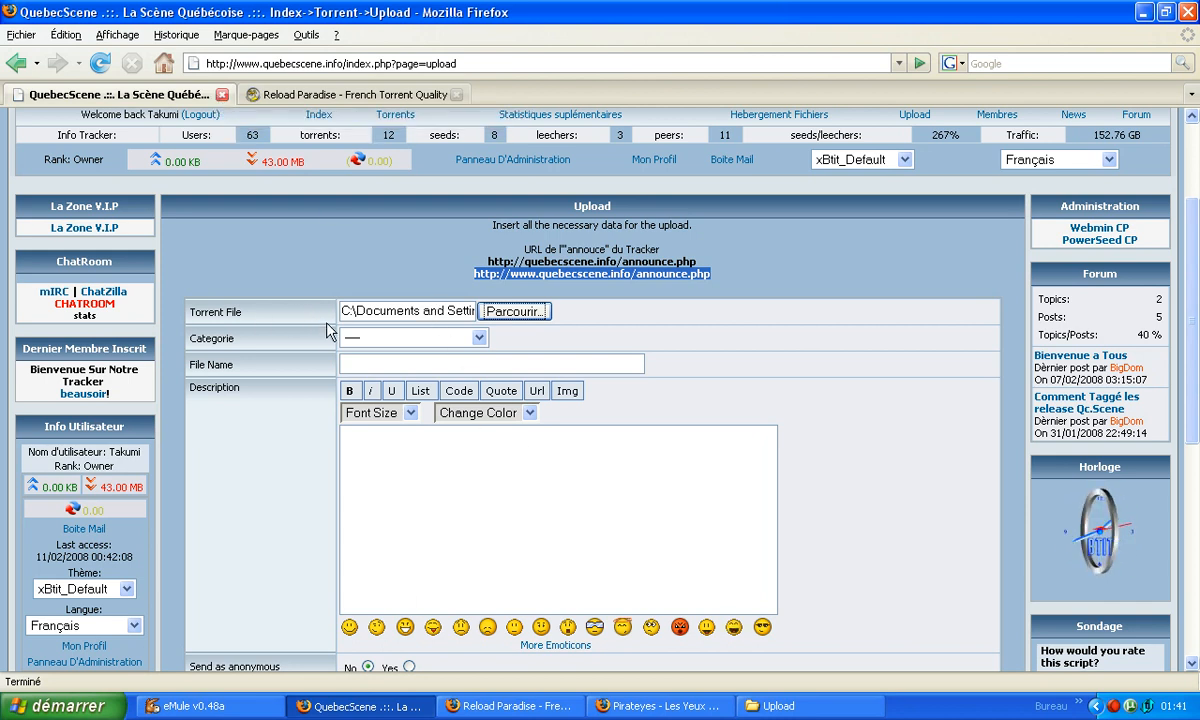
Set the upload's category to Série TV - Français.
left_click(480, 338)
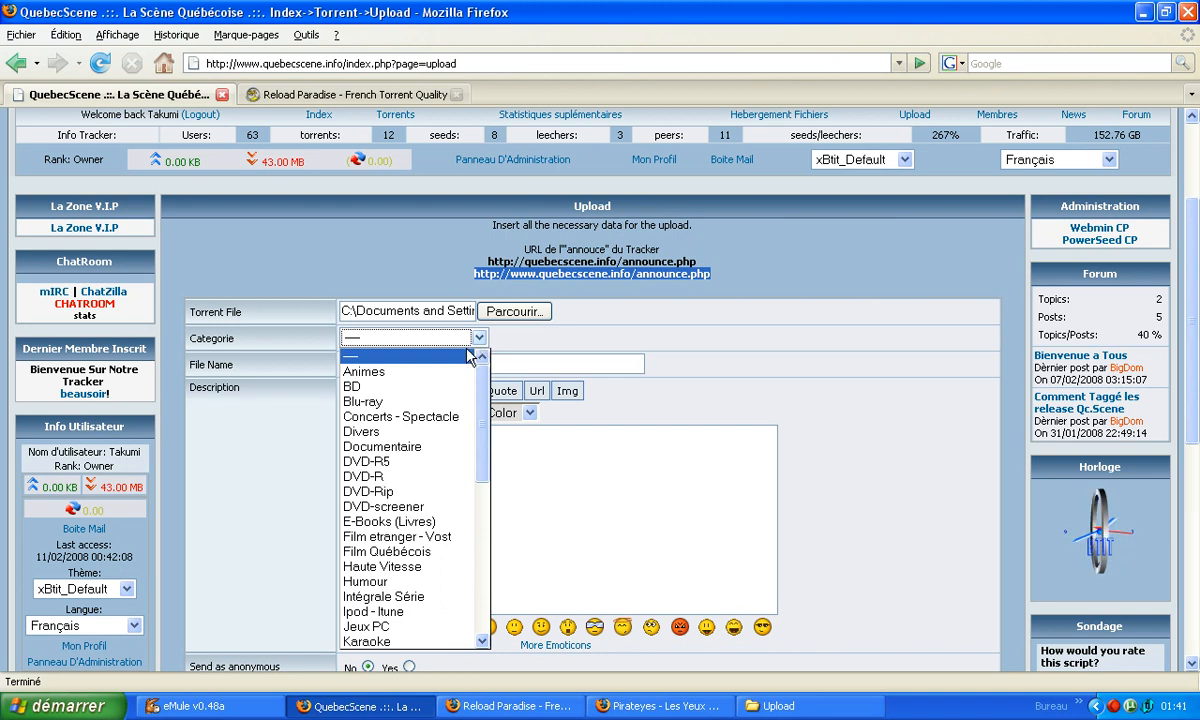
left_click_drag(482, 401, 469, 554)
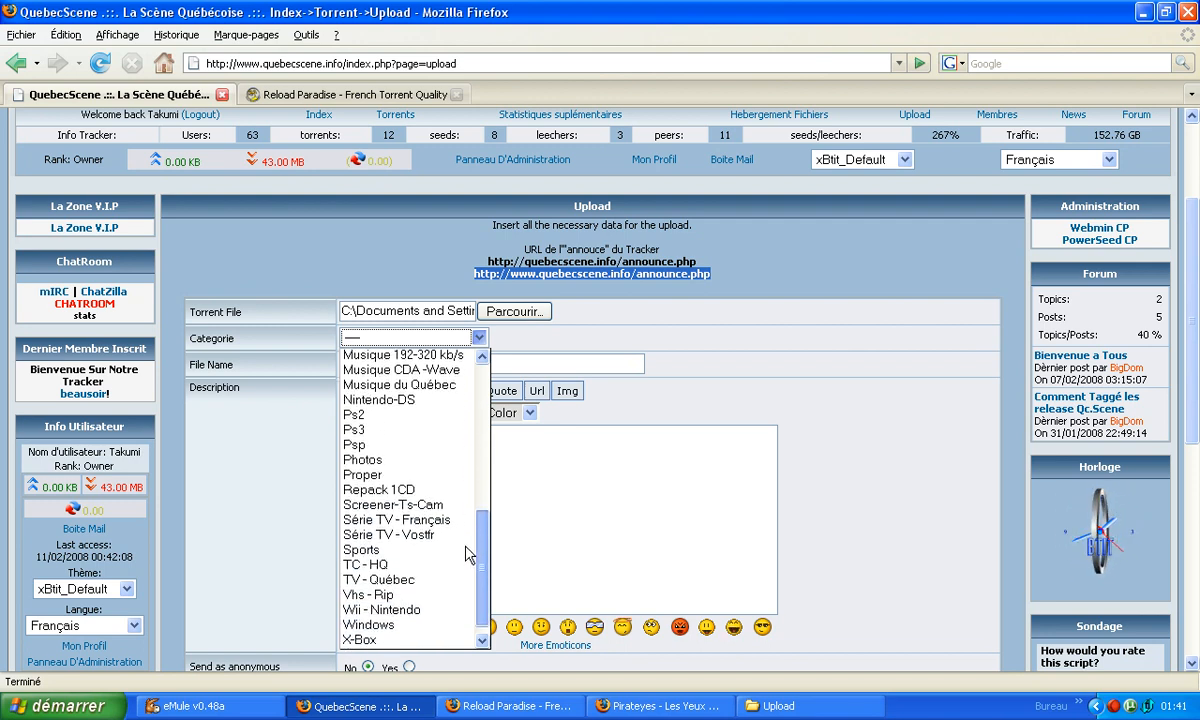
left_click(418, 521)
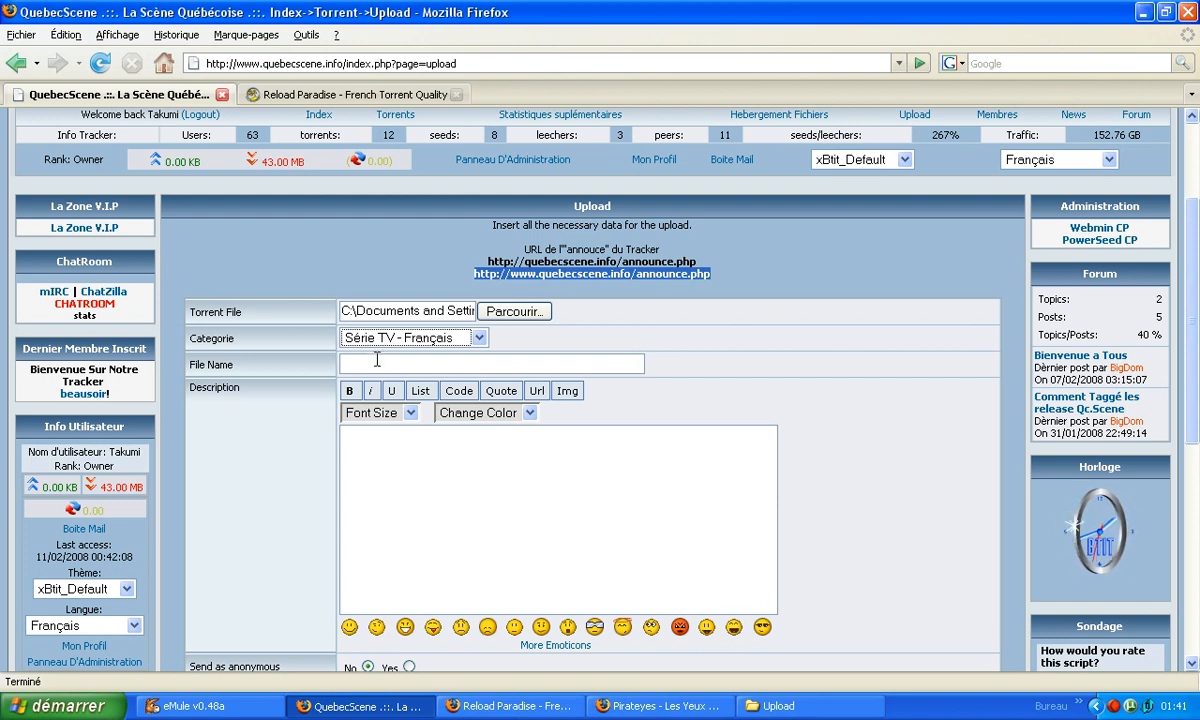
Fill in the upload's file name with the torrent's name, copied from the file chooser without the .avi.torrent extension.
left_click(510, 312)
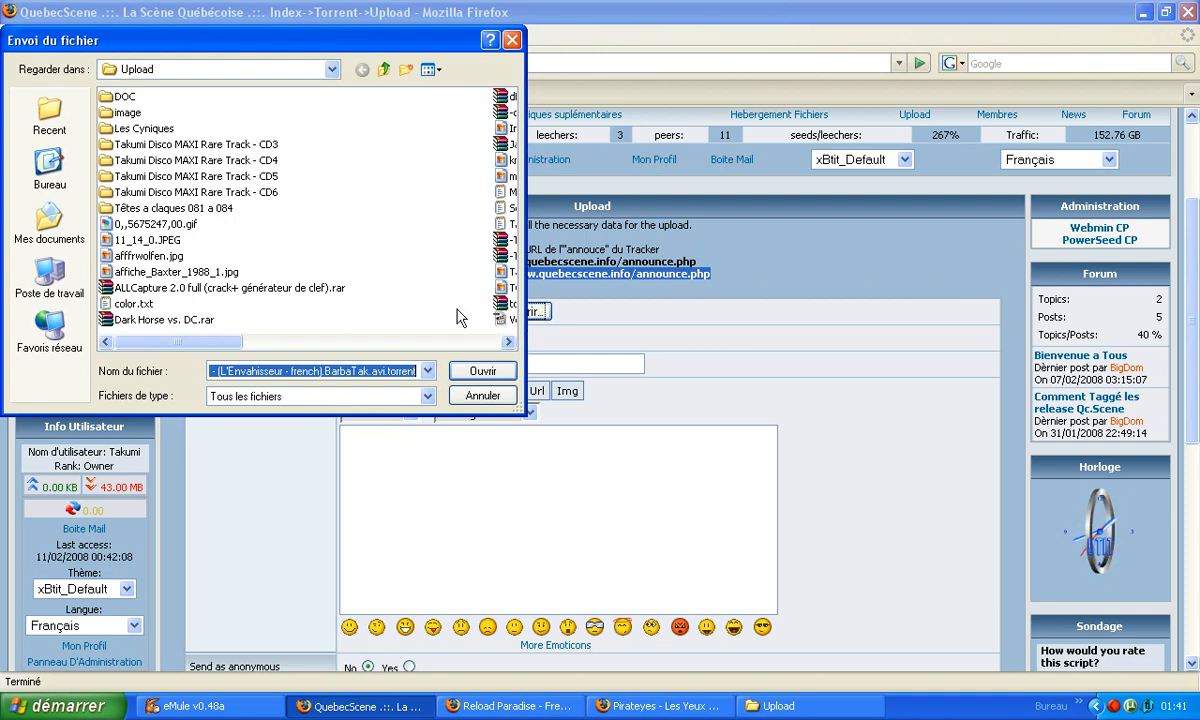
left_click(338, 97)
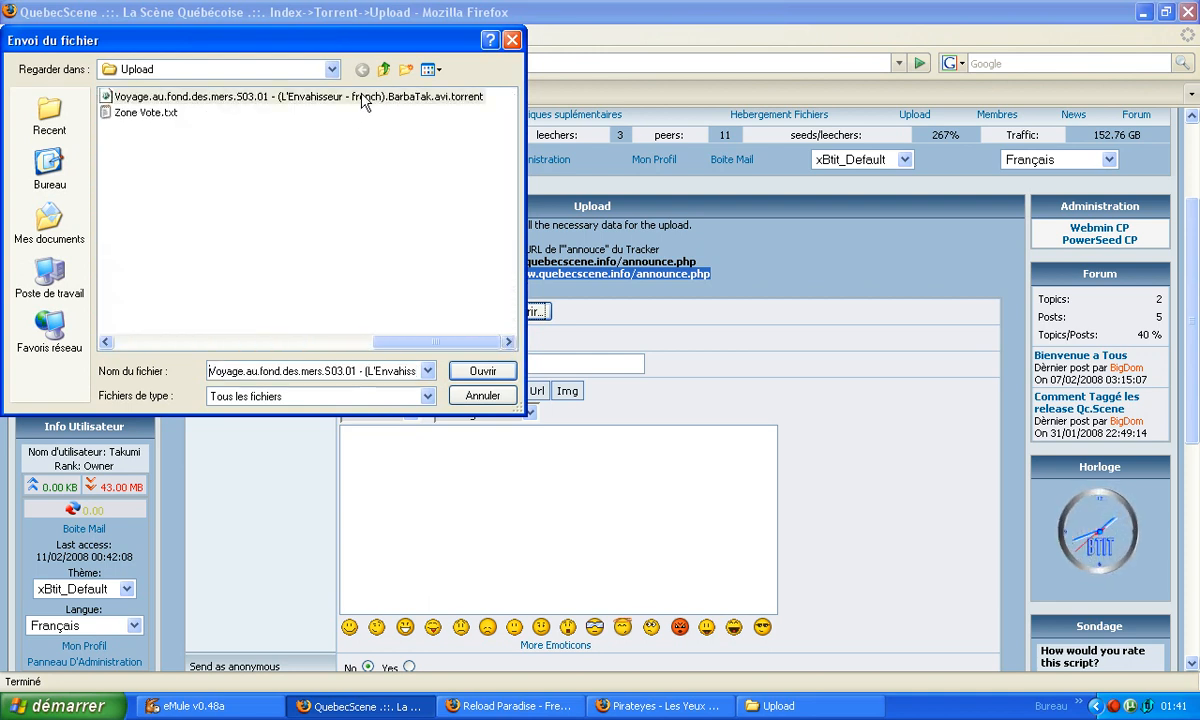
left_click(370, 100)
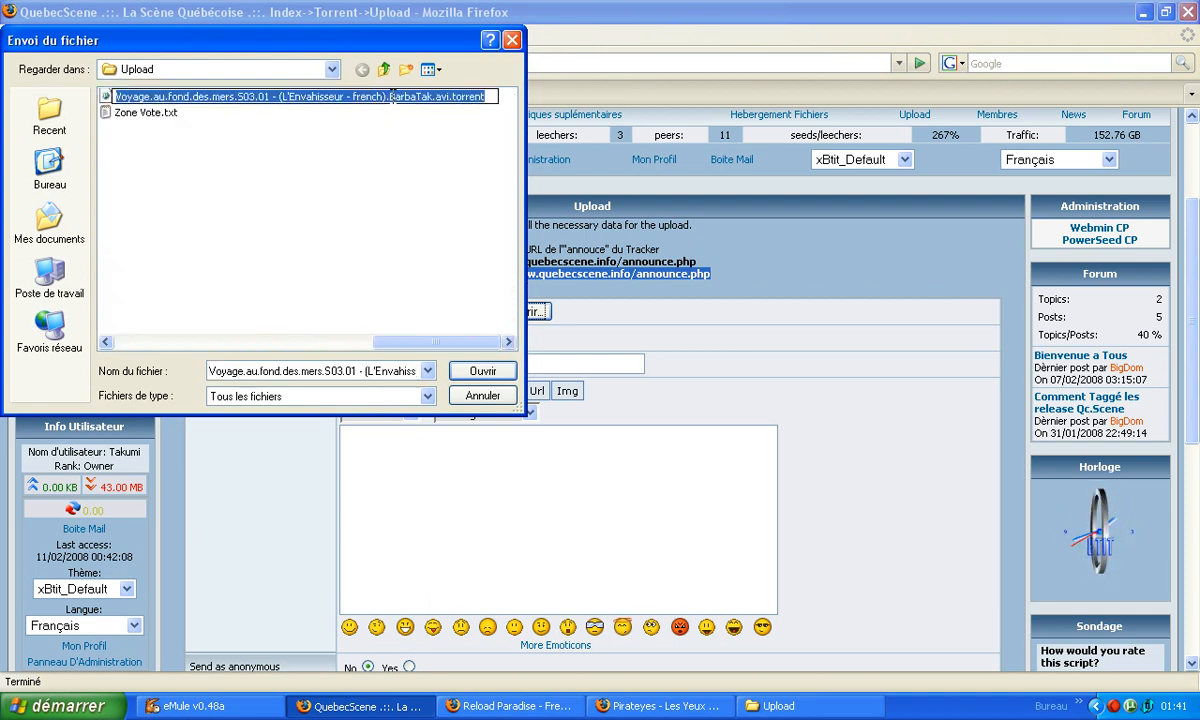
left_click_drag(432, 97, 110, 96)
key("ctrl+c")
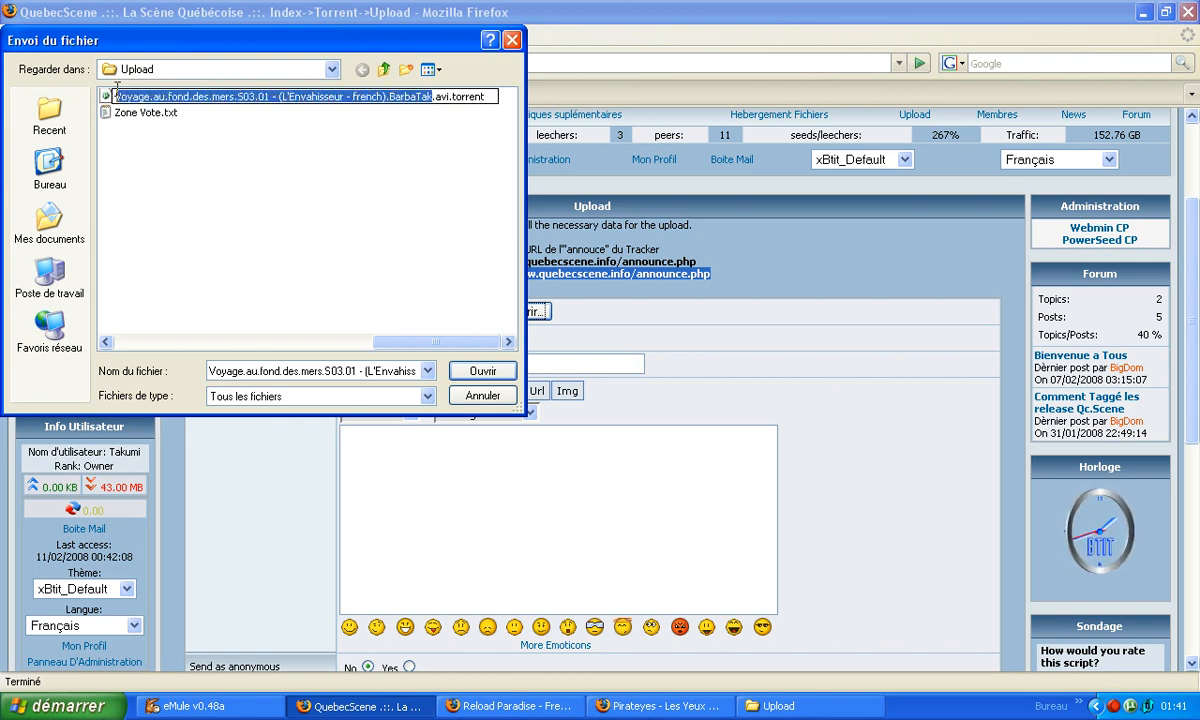
right_click(174, 104)
left_click(205, 150)
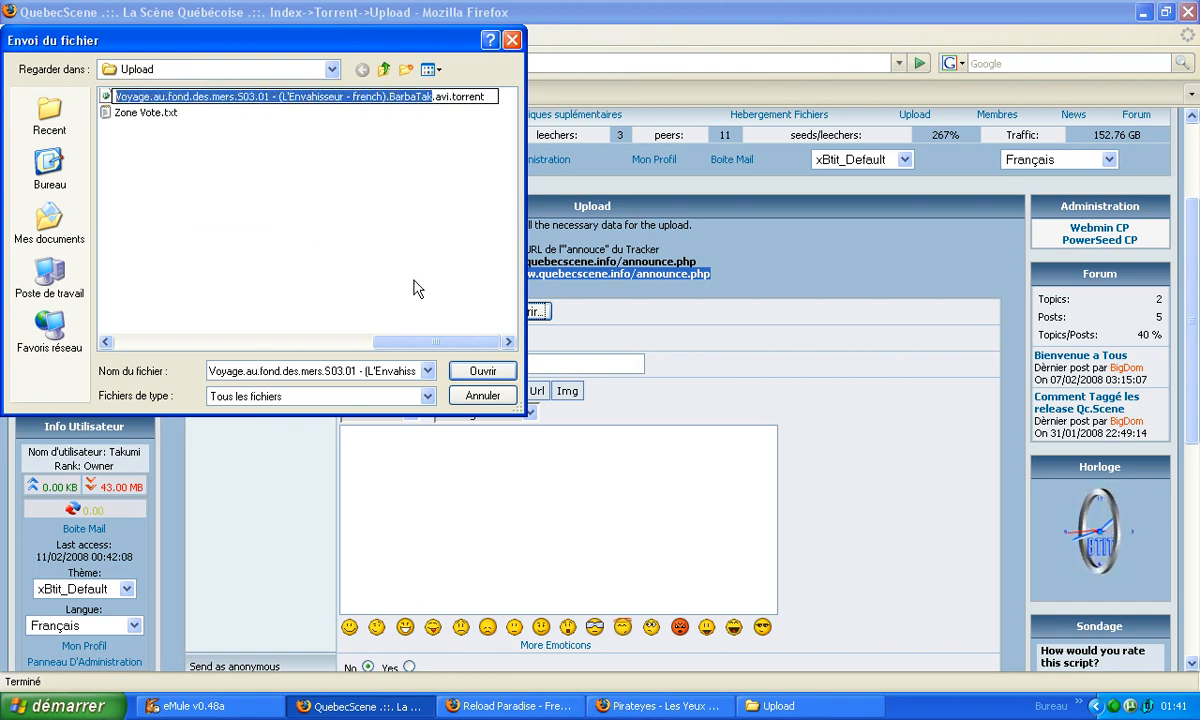
left_click(482, 395)
right_click(460, 366)
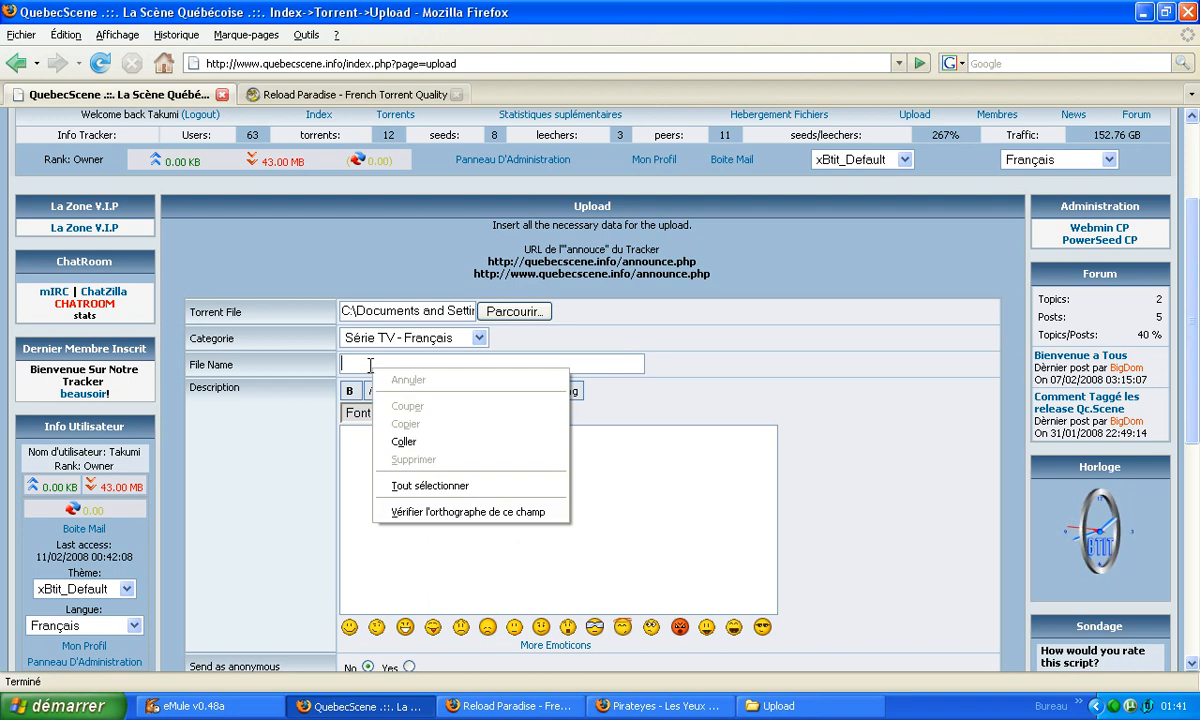
left_click(485, 442)
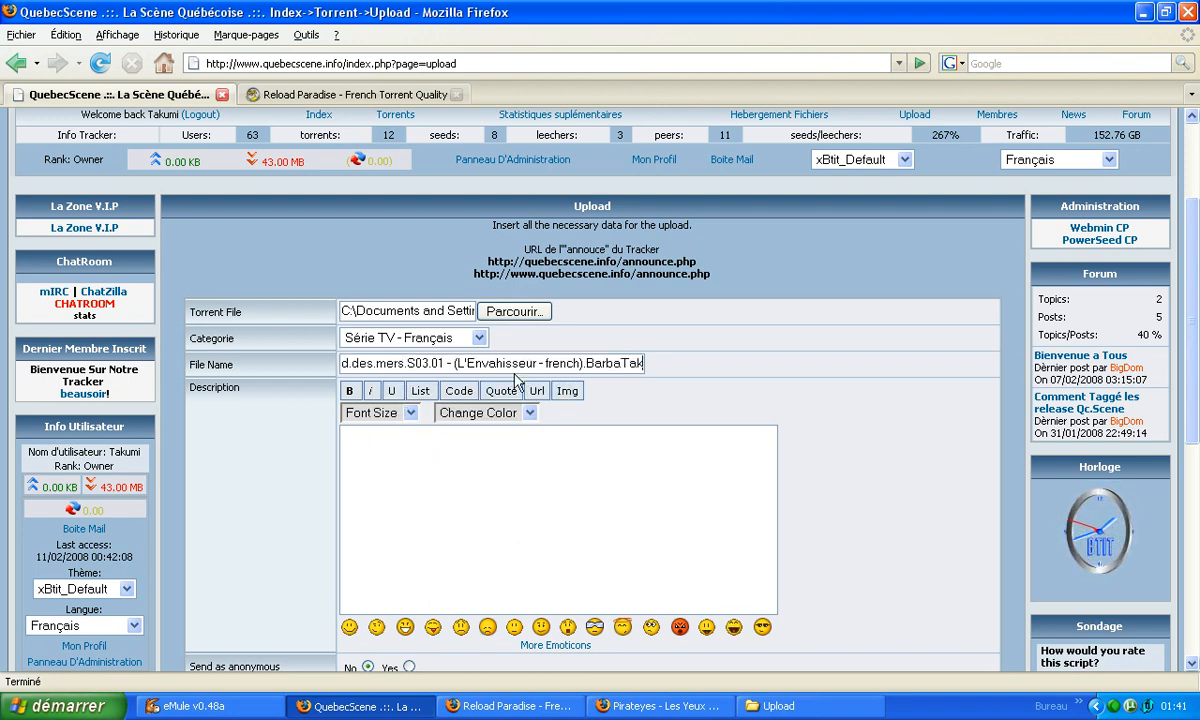
Insert nested bold, medium font size and red color tags in the upload's description.
scroll(1175, 307, "down", 3)
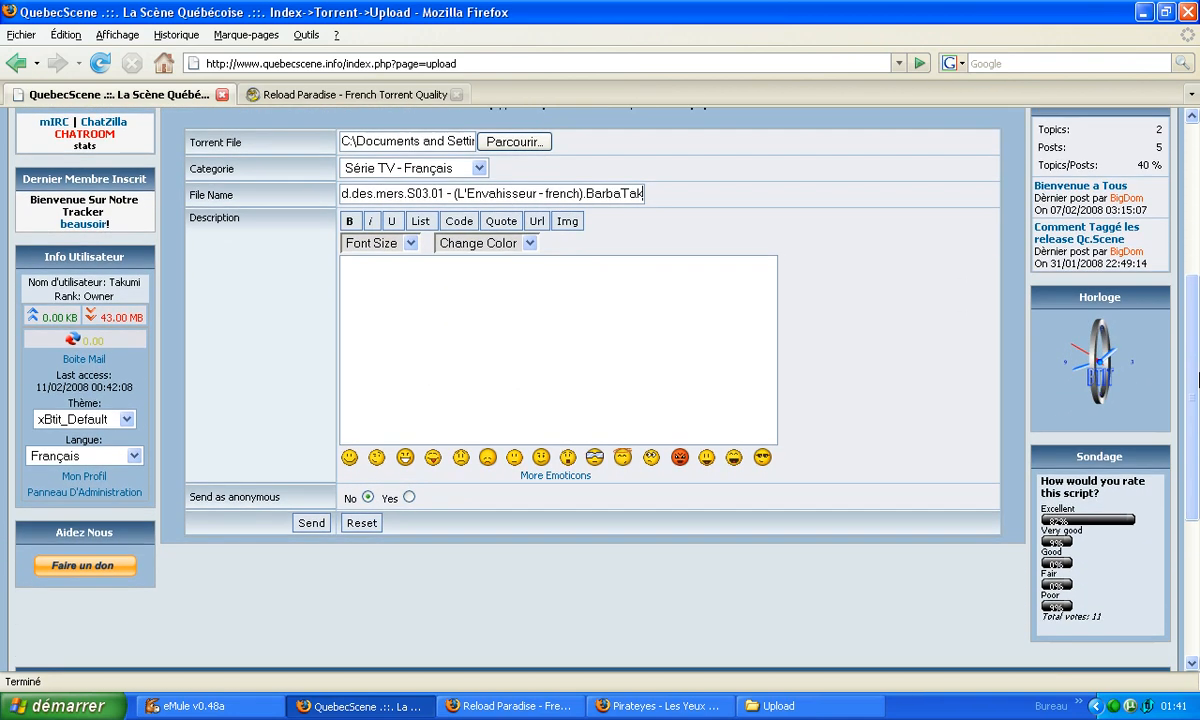
left_click(380, 299)
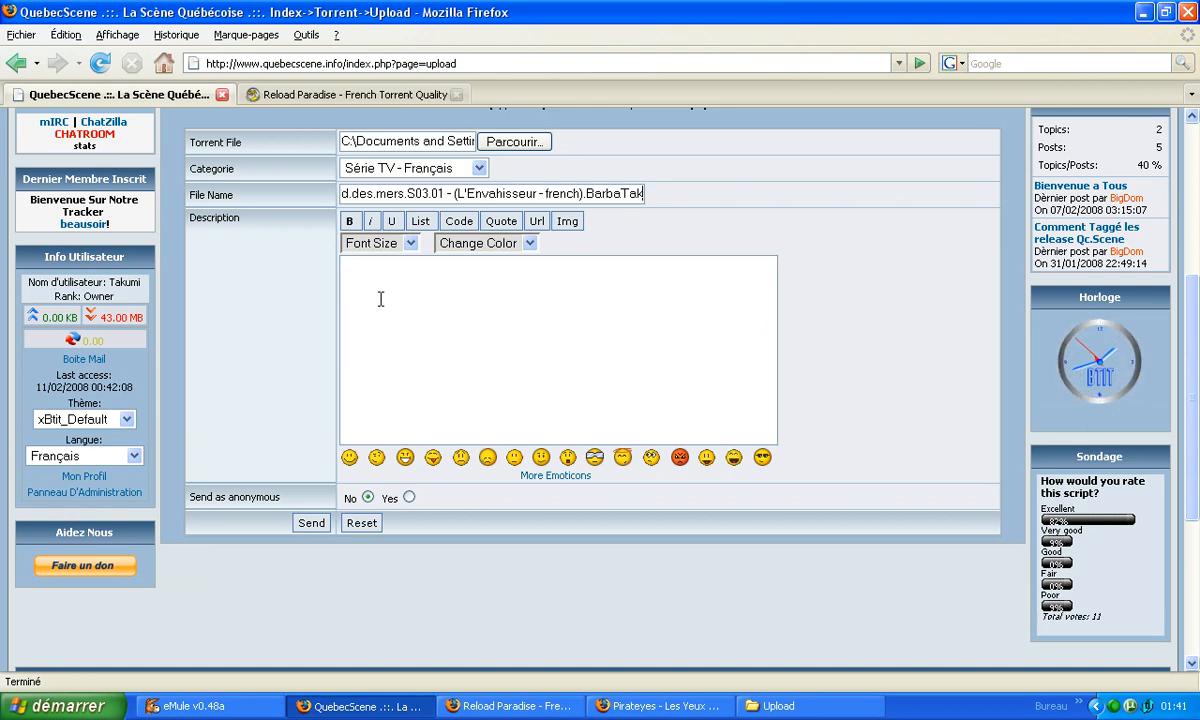
left_click(348, 222)
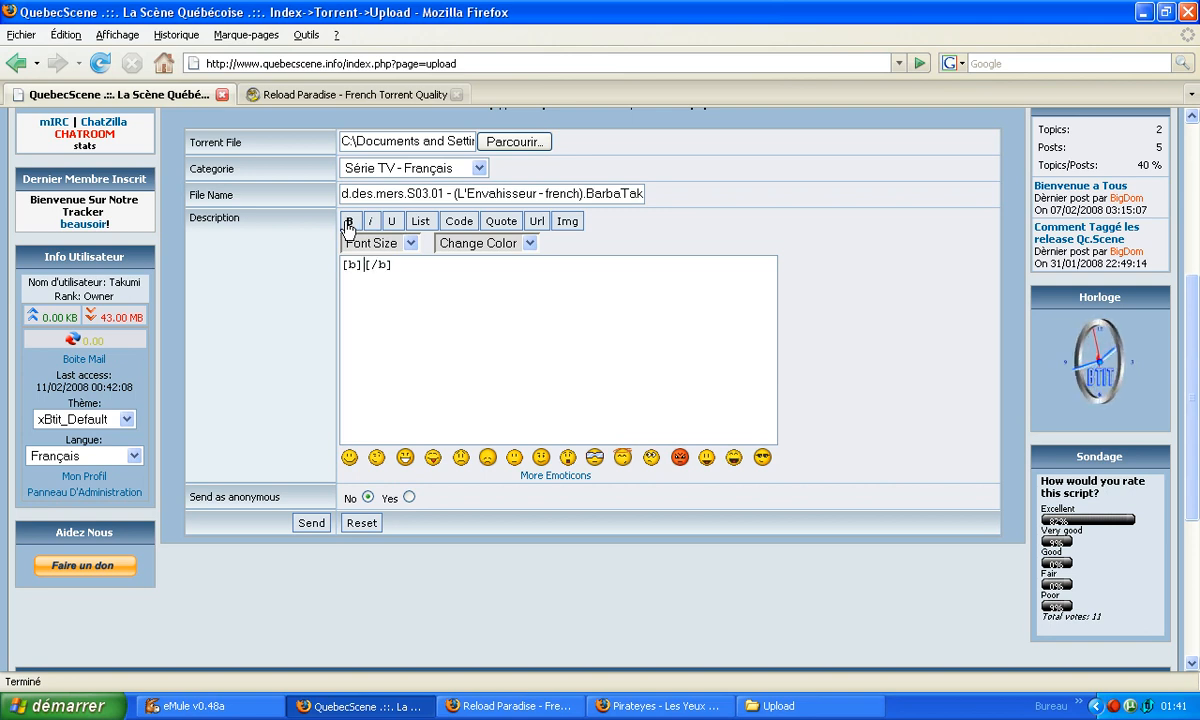
left_click(408, 246)
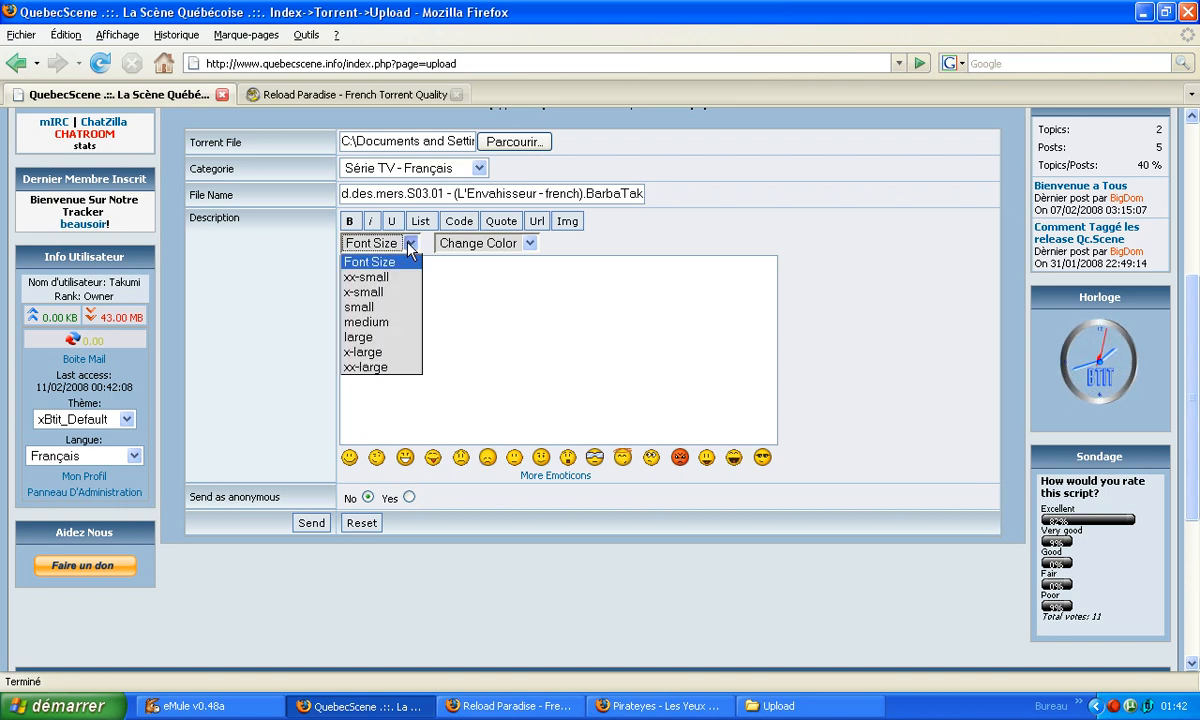
left_click(368, 322)
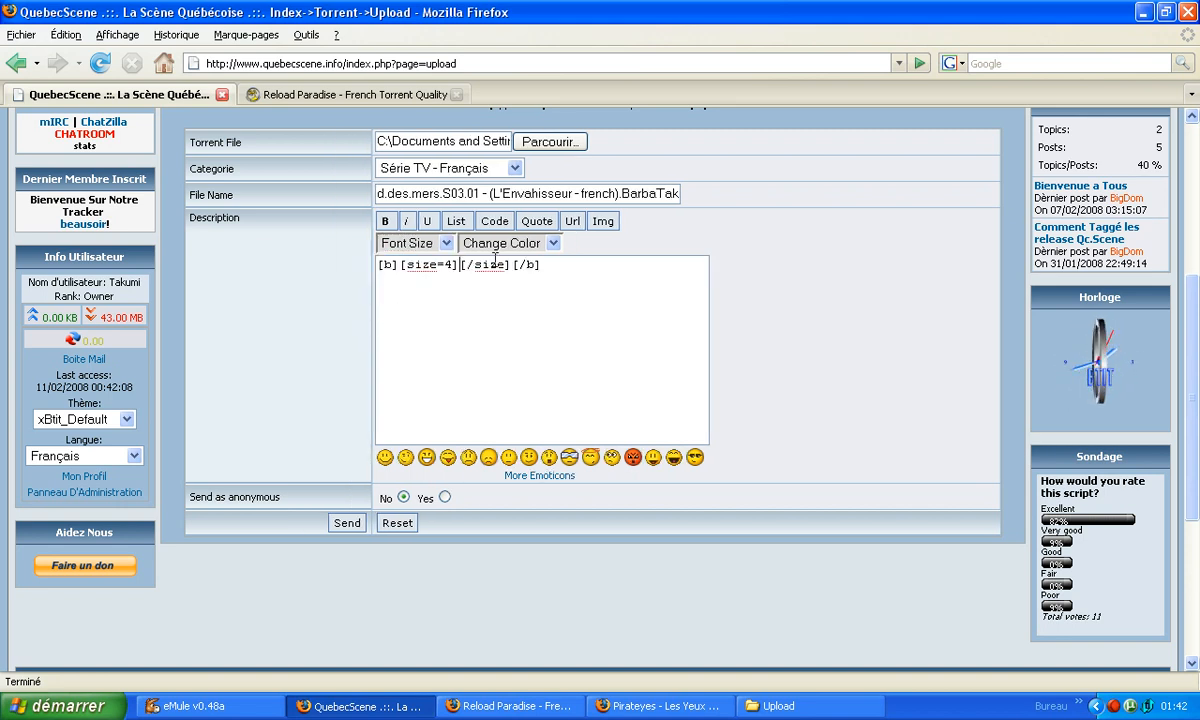
left_click(552, 243)
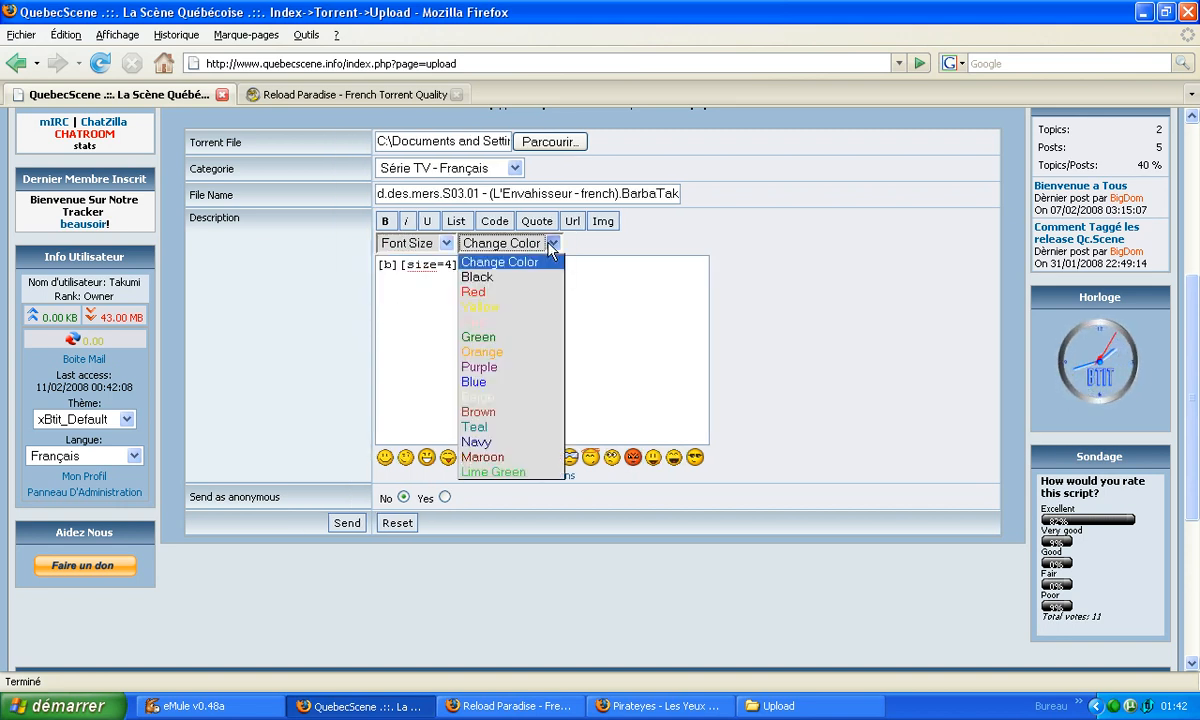
left_click(510, 289)
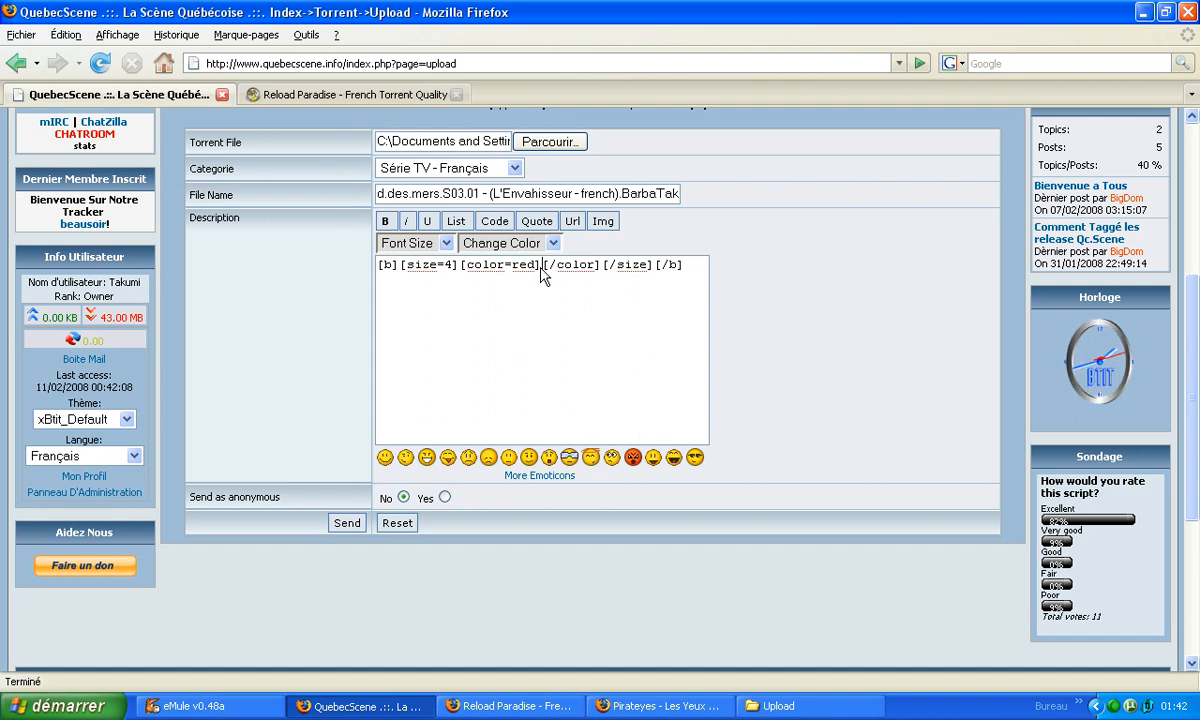
Enter "Voyage au fond des mers" inside the description's formatting tags and add an empty image tag pair two lines below.
type("Voyage a")
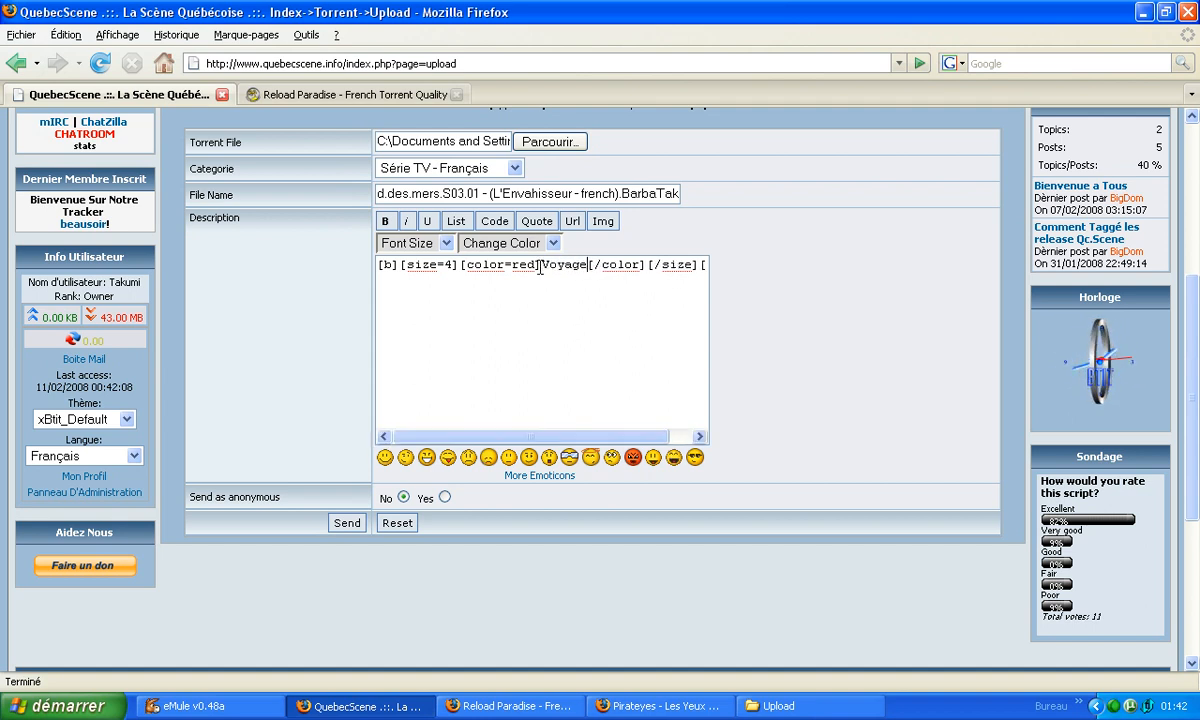
type("u fond de")
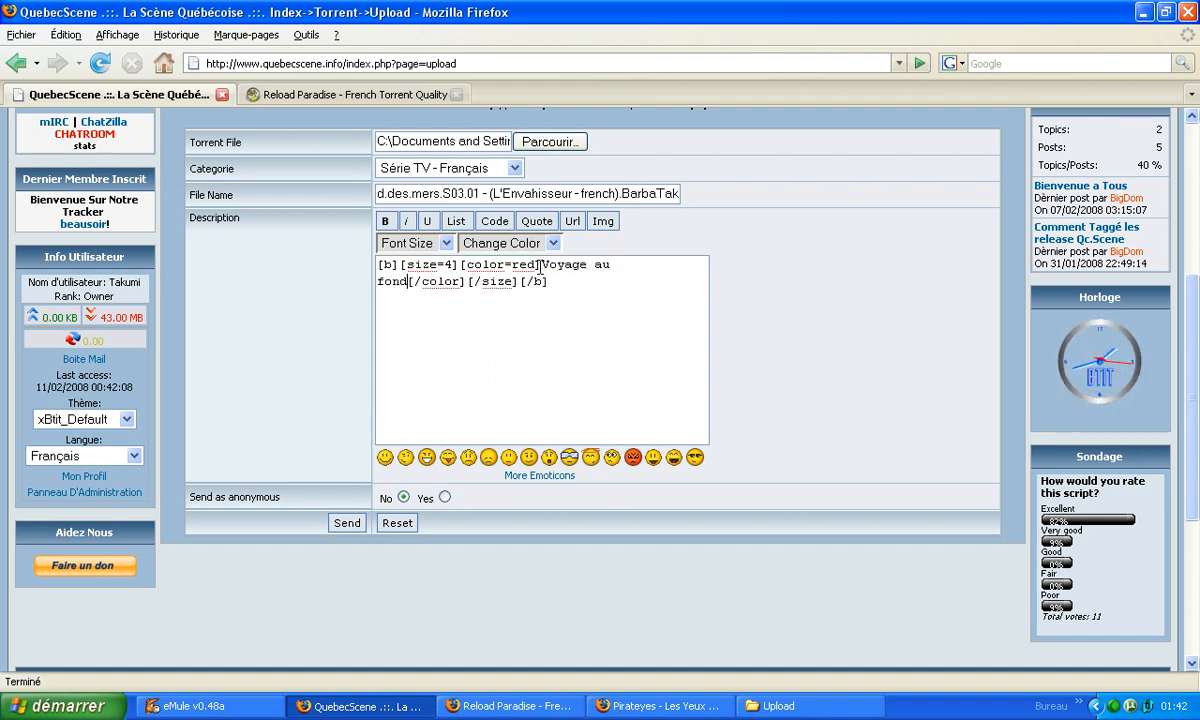
type("s mers")
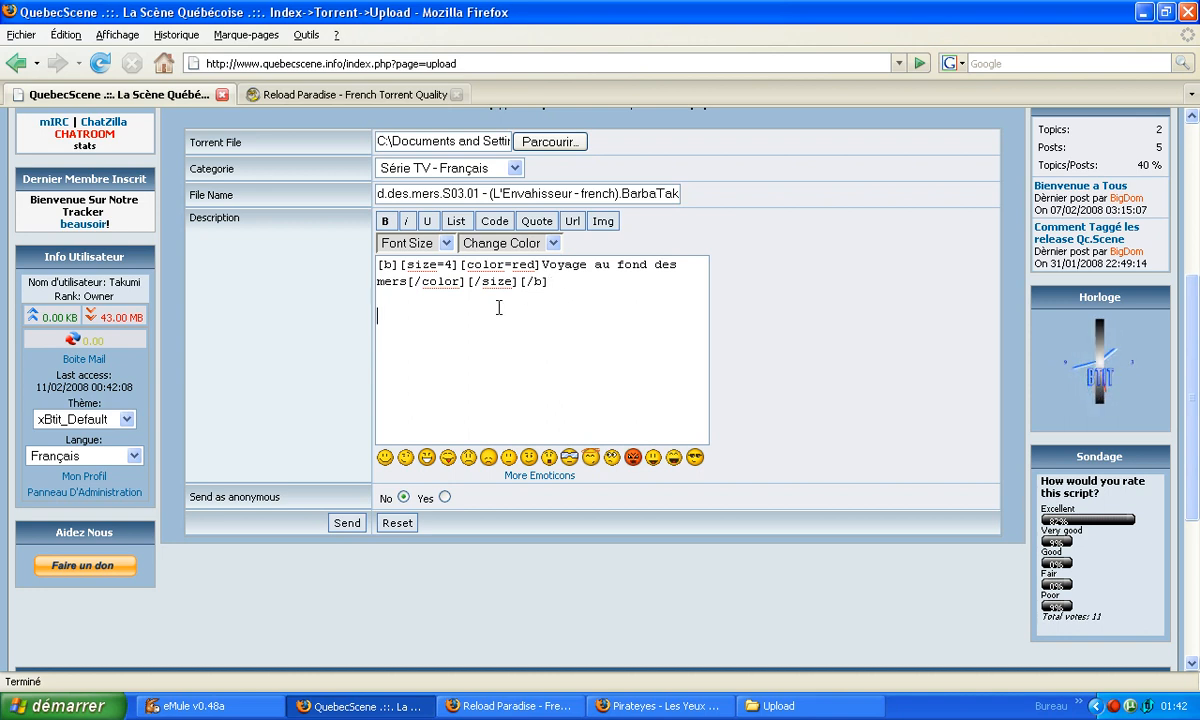
left_click(603, 222)
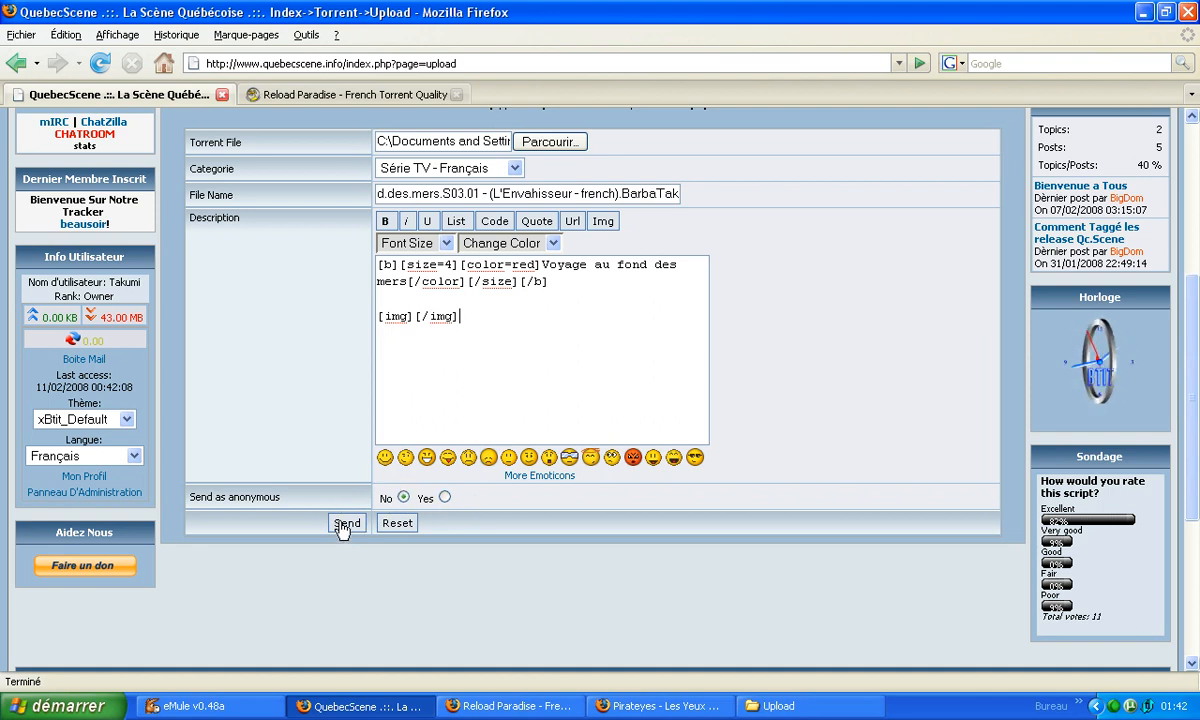
Submit the upload form and save the tracker's .torrent file with the PID to disk.
left_click(345, 523)
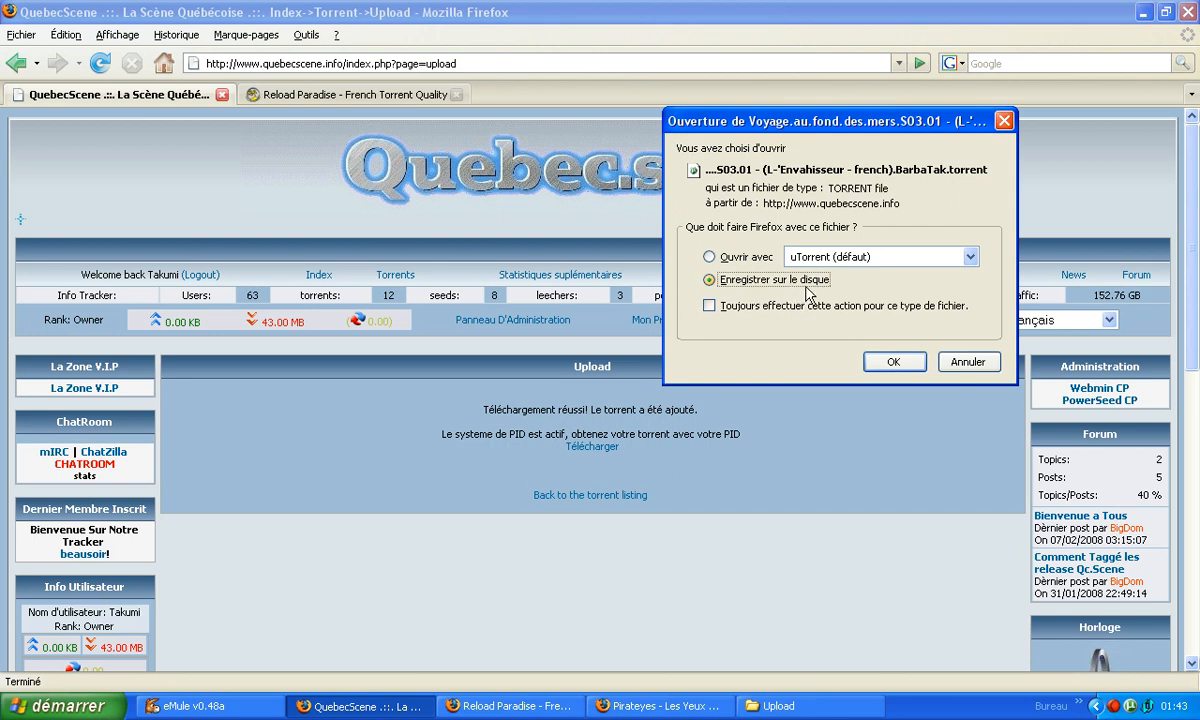
left_click(892, 361)
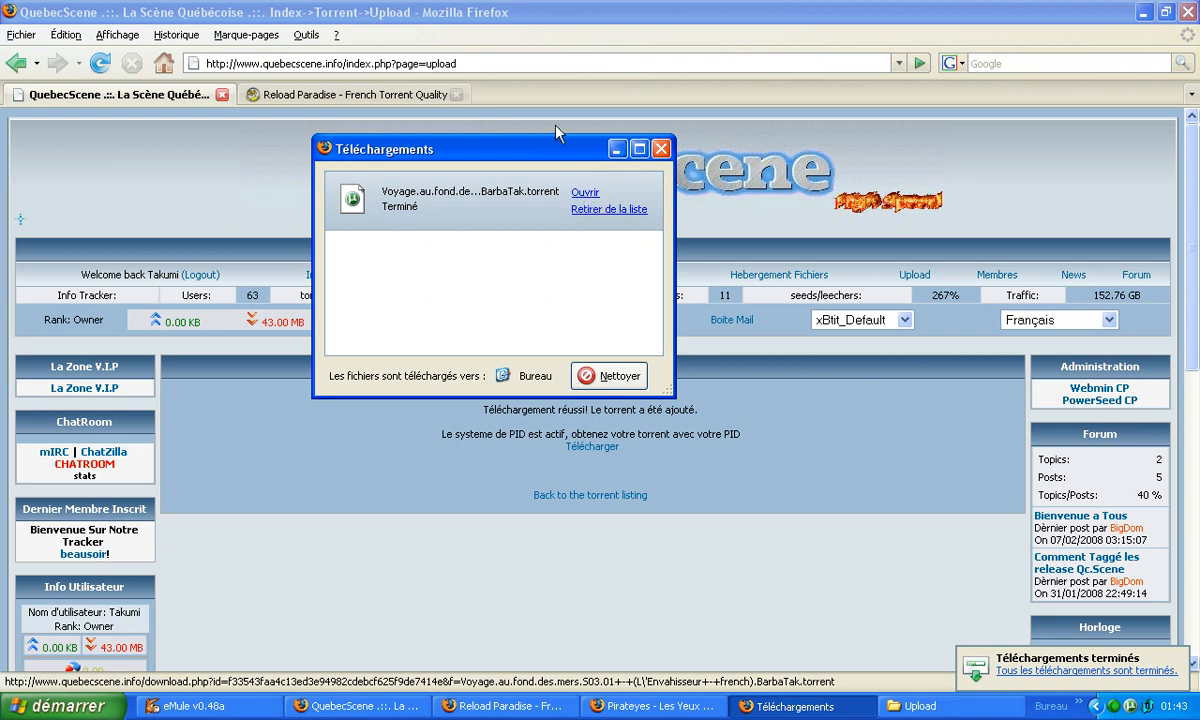
Open the downloaded torrent in µTorrent and set its destination to the existing video in the desktop's Upload folder.
left_click(585, 192)
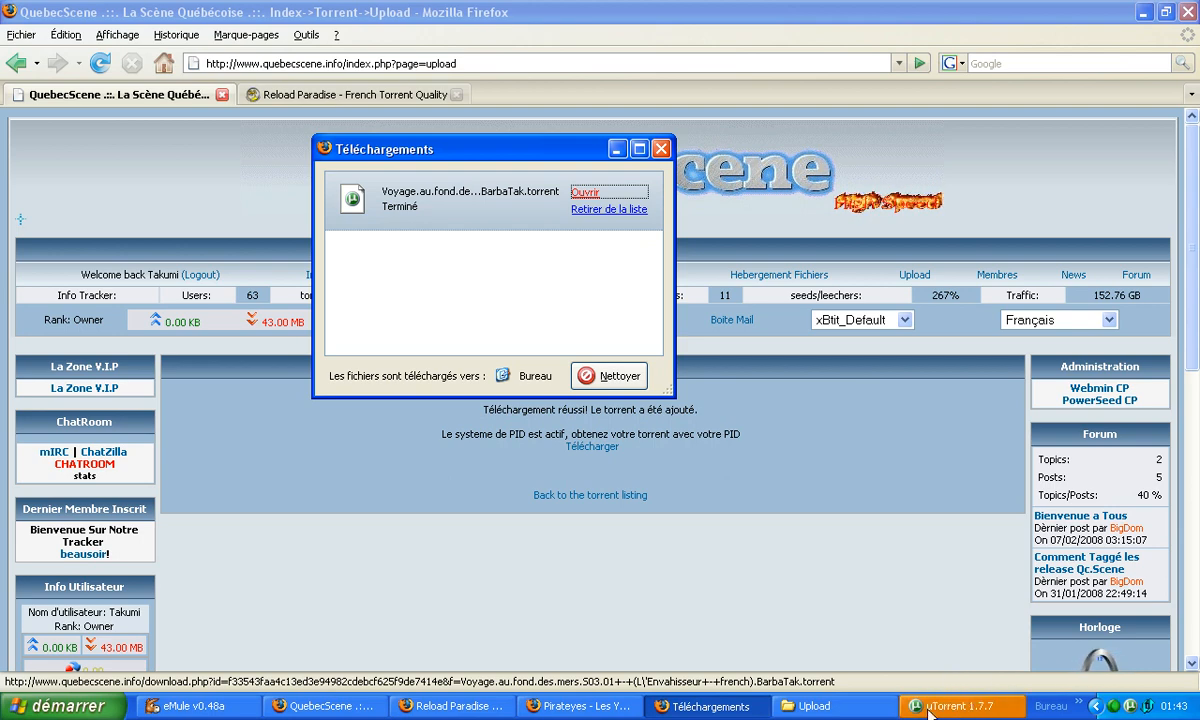
left_click(963, 707)
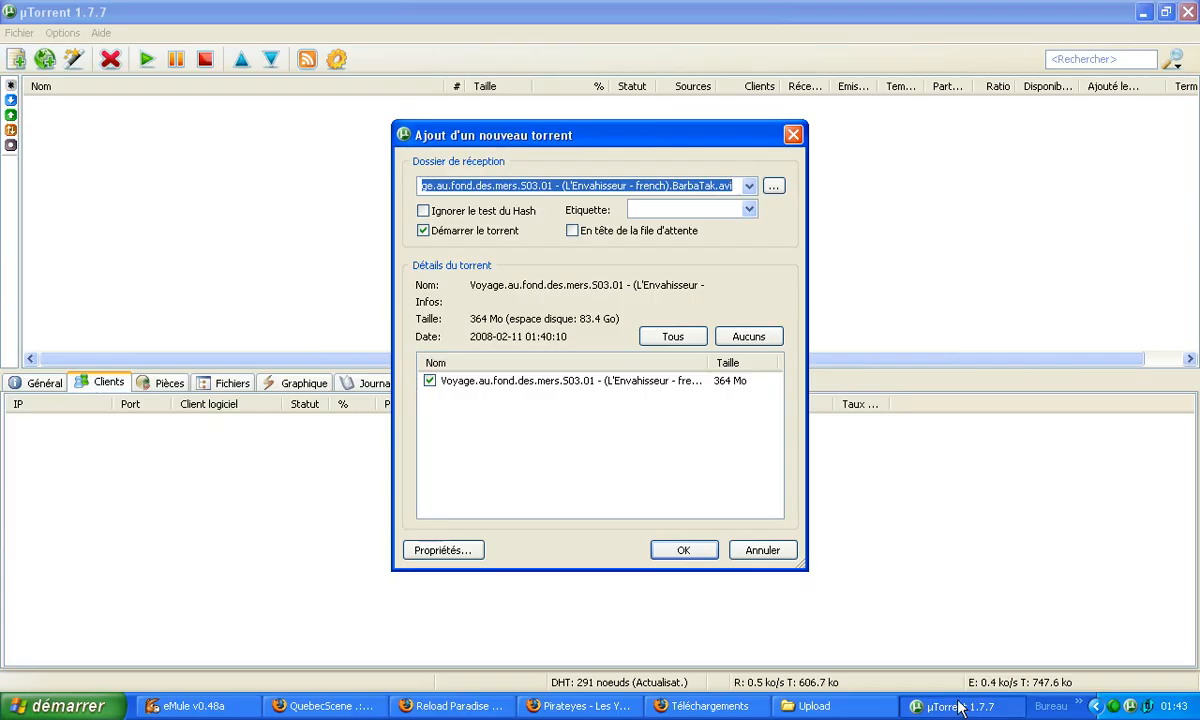
left_click(775, 188)
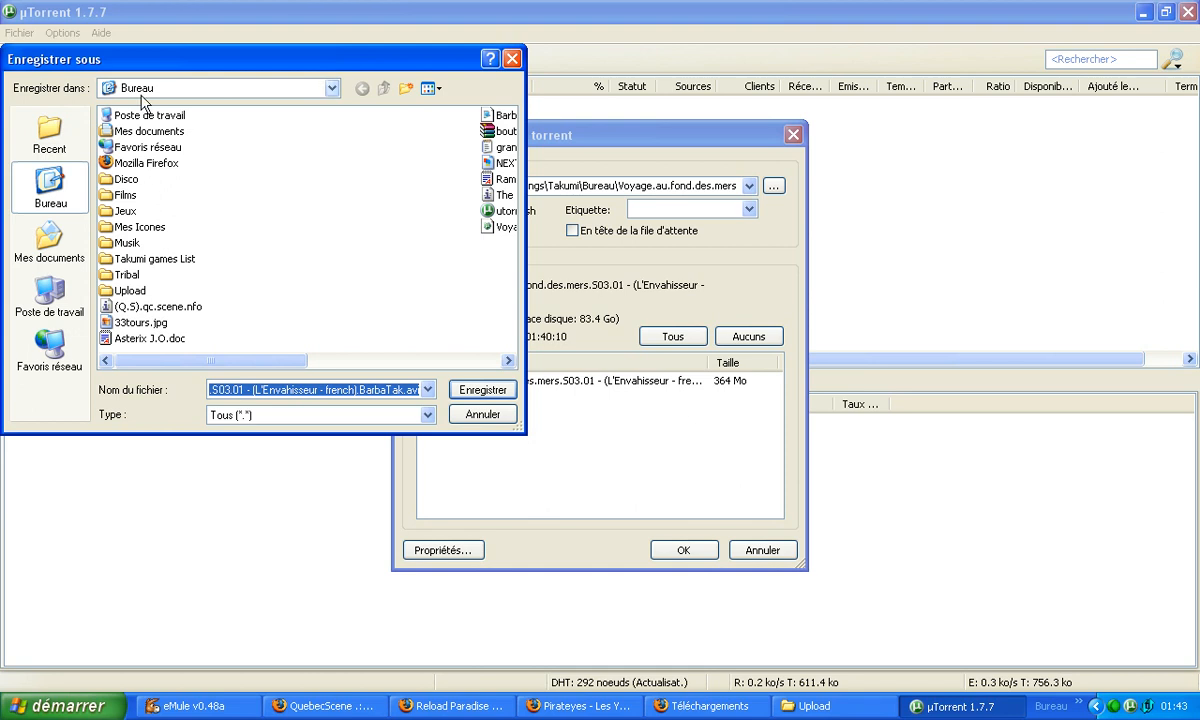
double_click(127, 290)
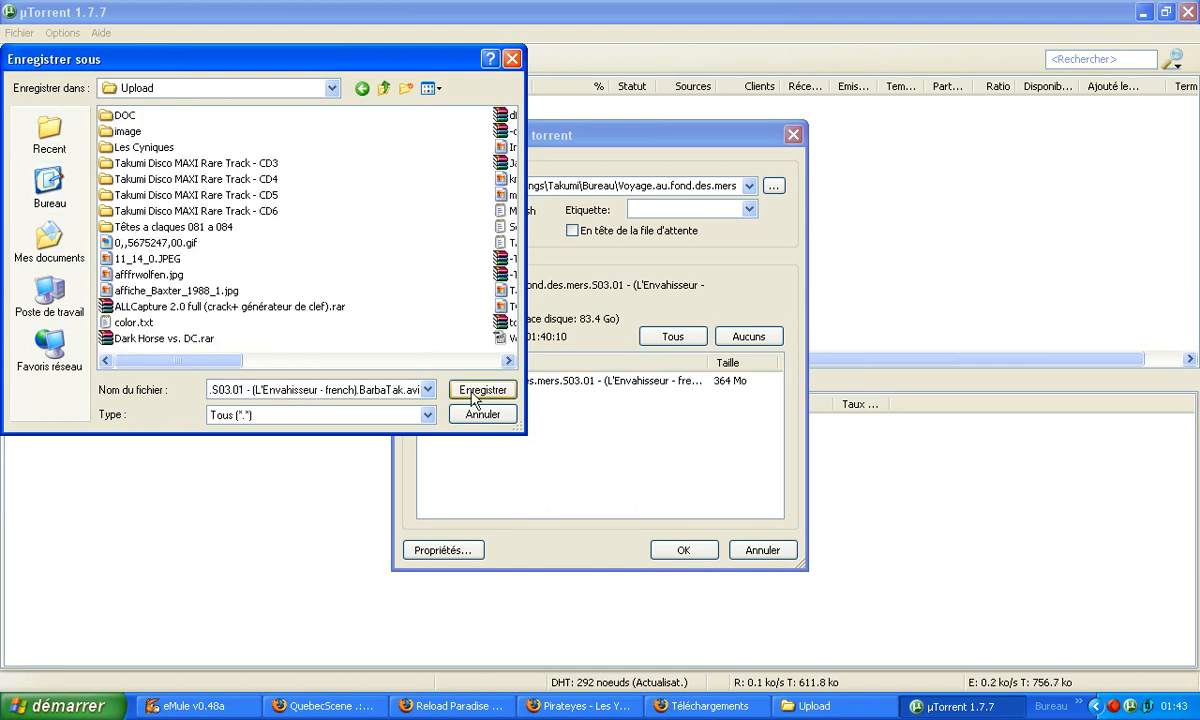
left_click(471, 393)
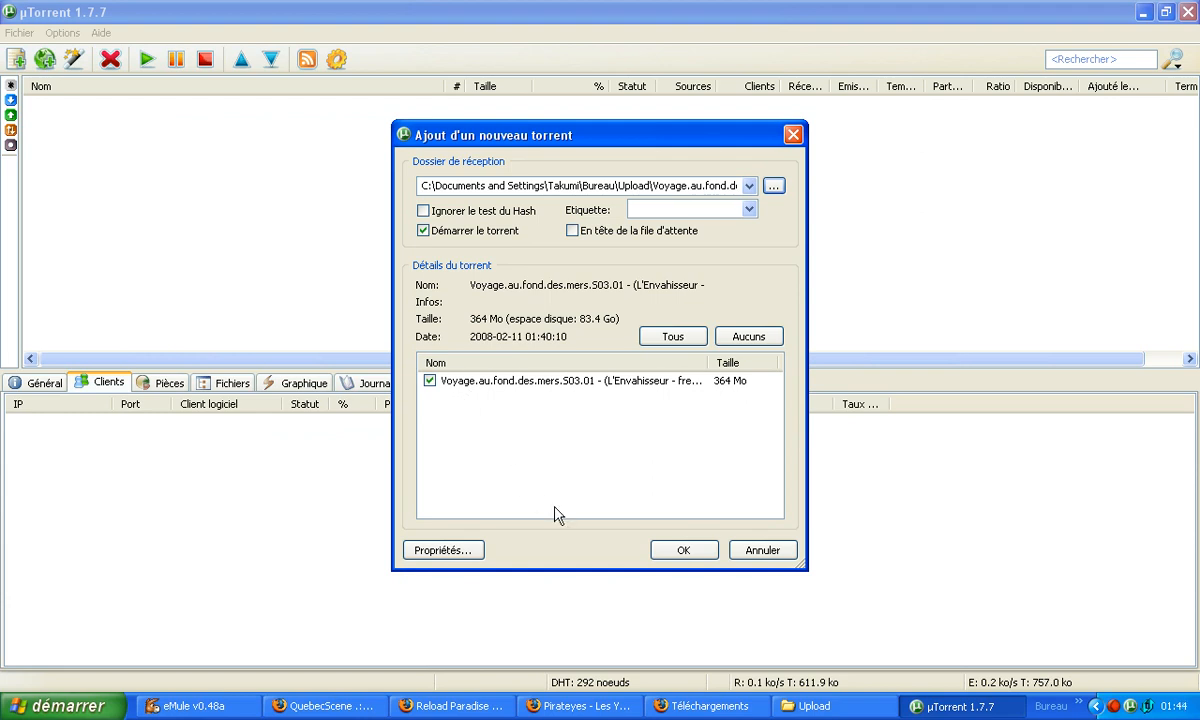
Set the torrent's maximum upload rate to 40 ko/s in its properties and add the torrent to start sharing.
left_click(442, 550)
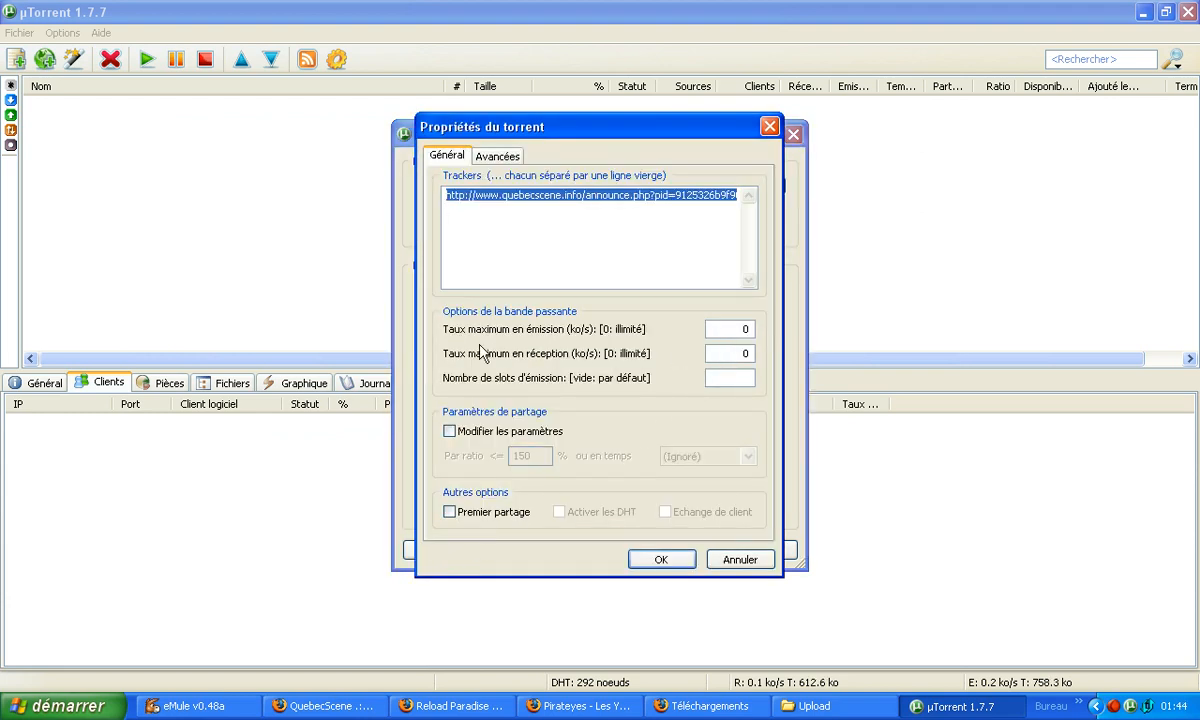
left_click(738, 329)
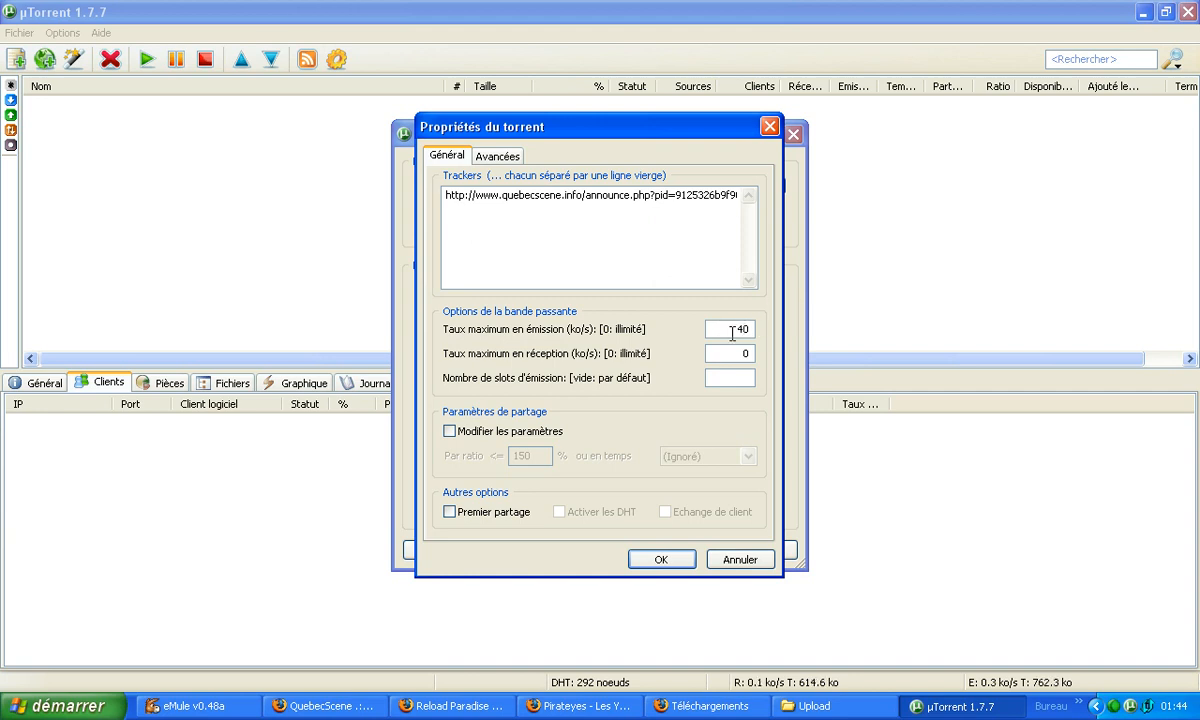
left_click(662, 560)
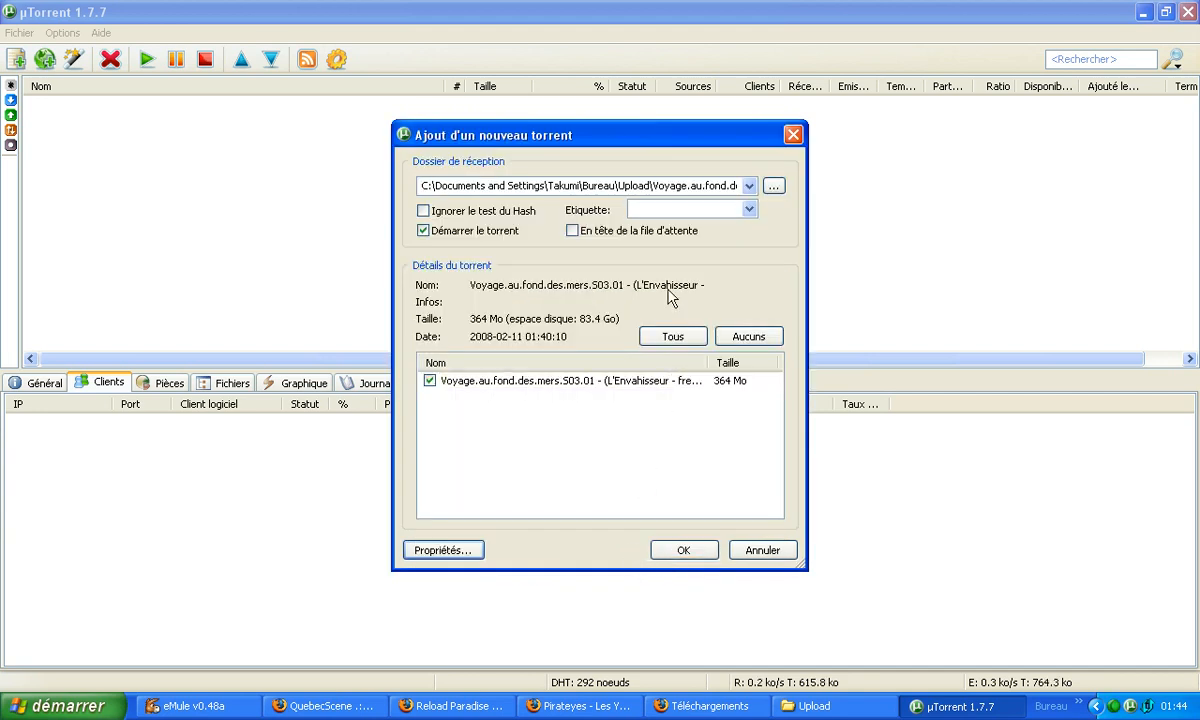
left_click(684, 552)
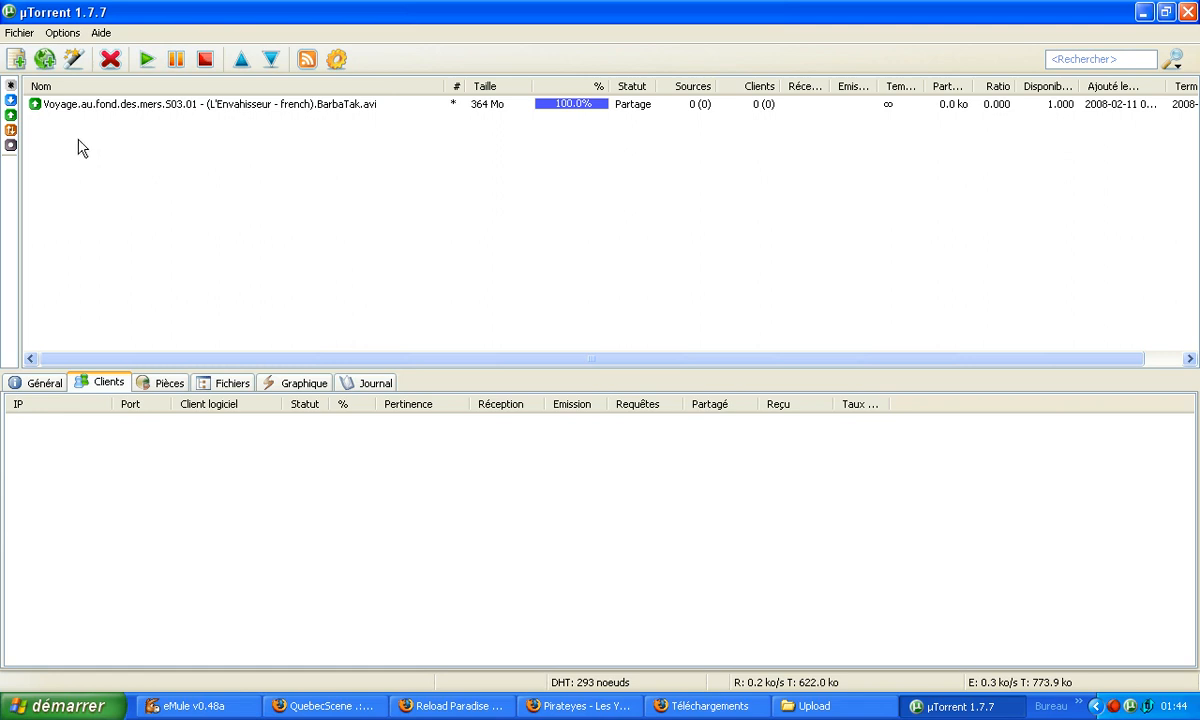
Review the Connexion and BitTorrent preferences, checking the listening port, bandwidth limits and connection counts.
left_click(56, 35)
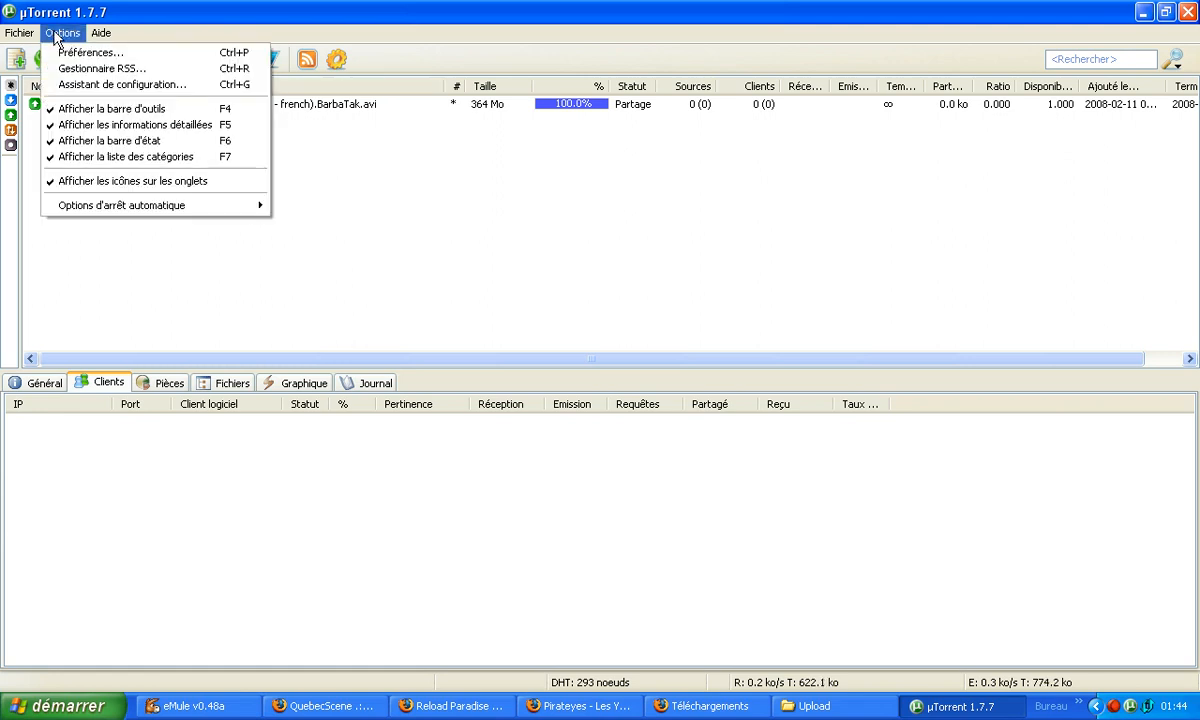
left_click(66, 52)
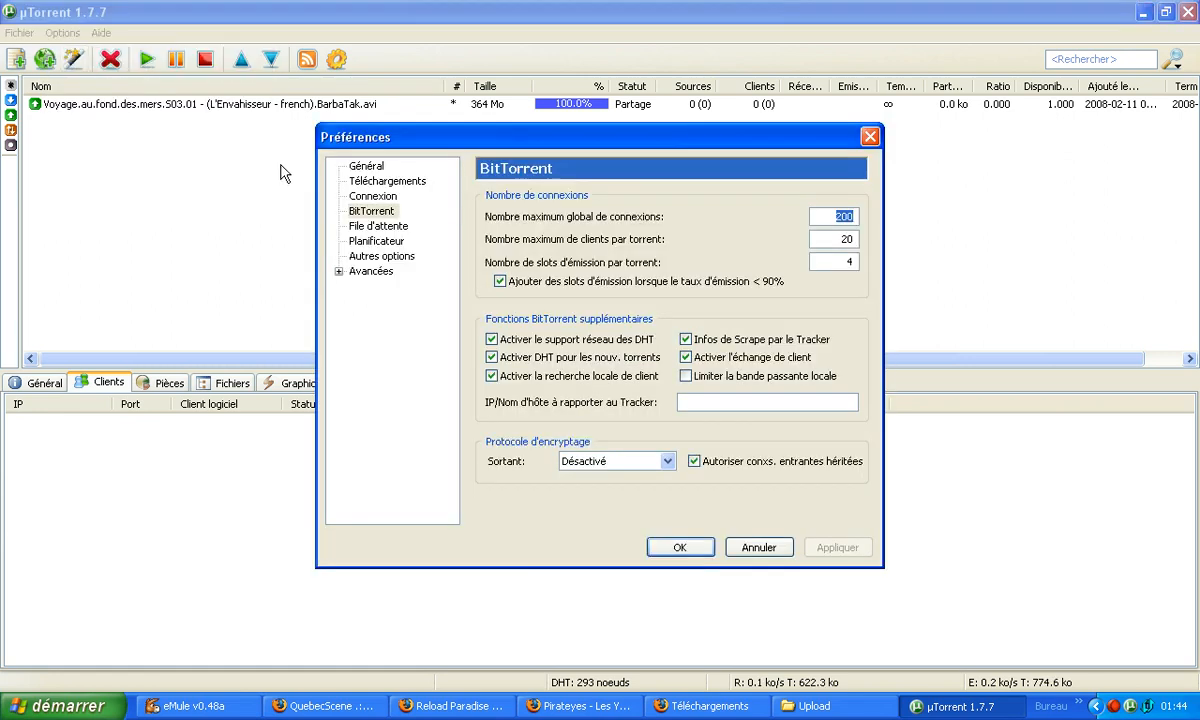
left_click(373, 197)
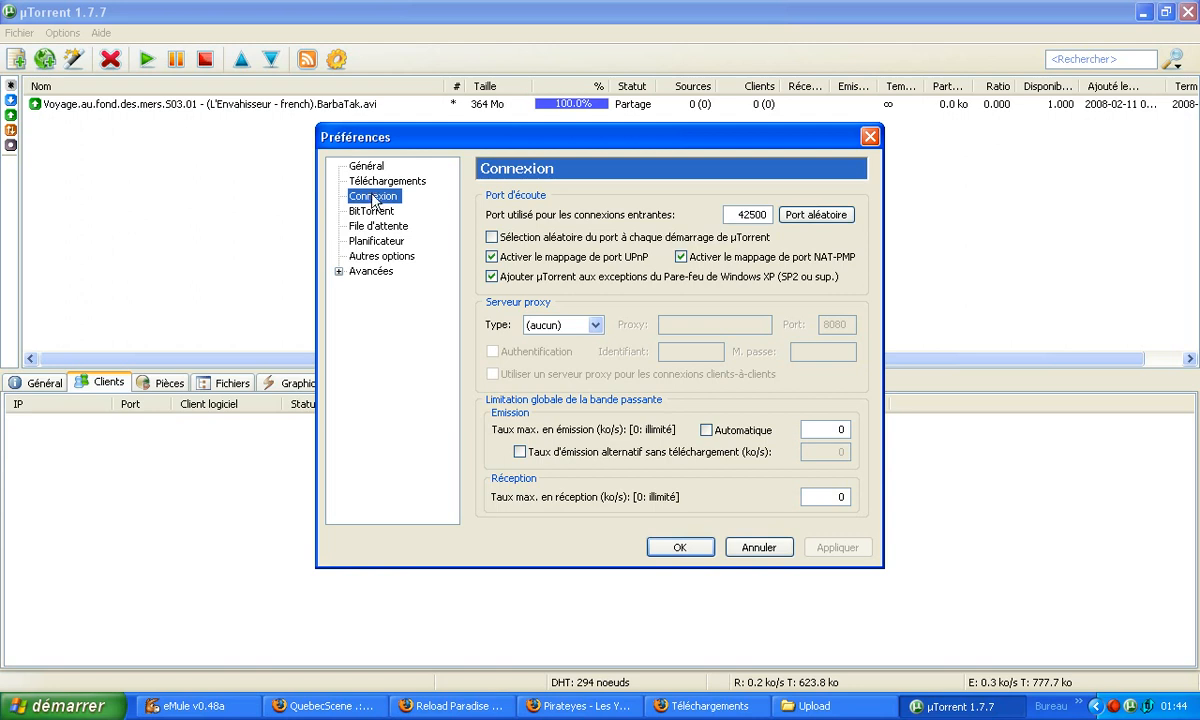
left_click(372, 212)
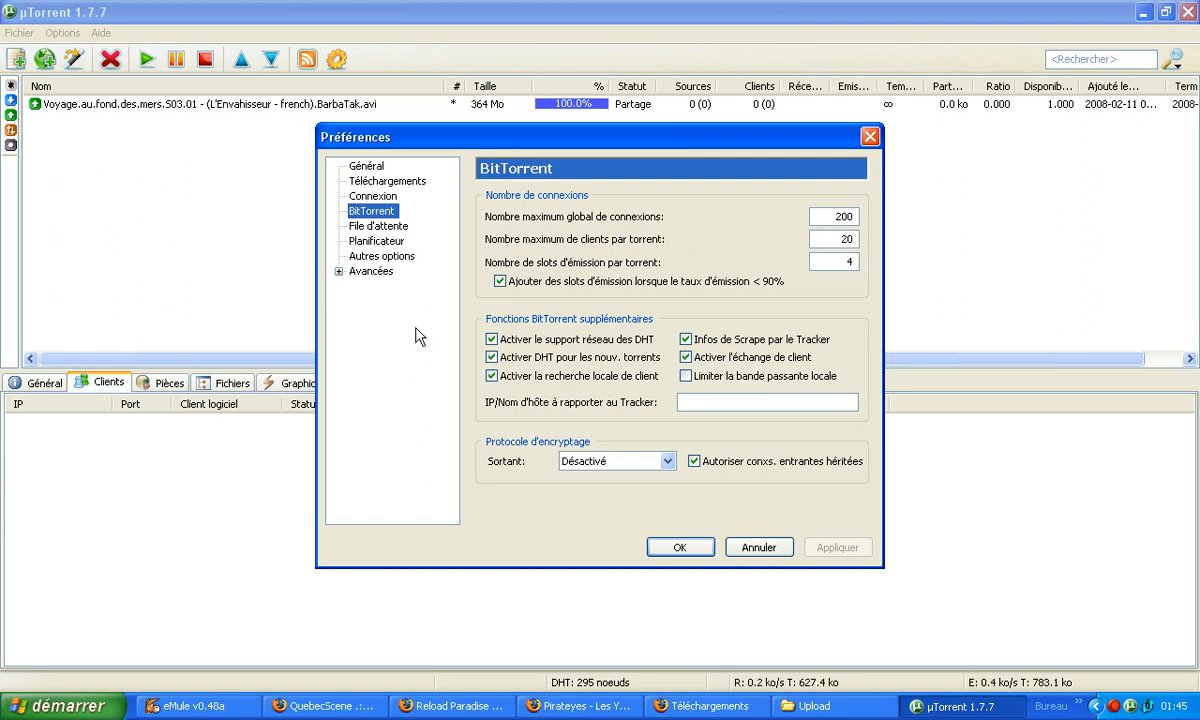
left_click(372, 196)
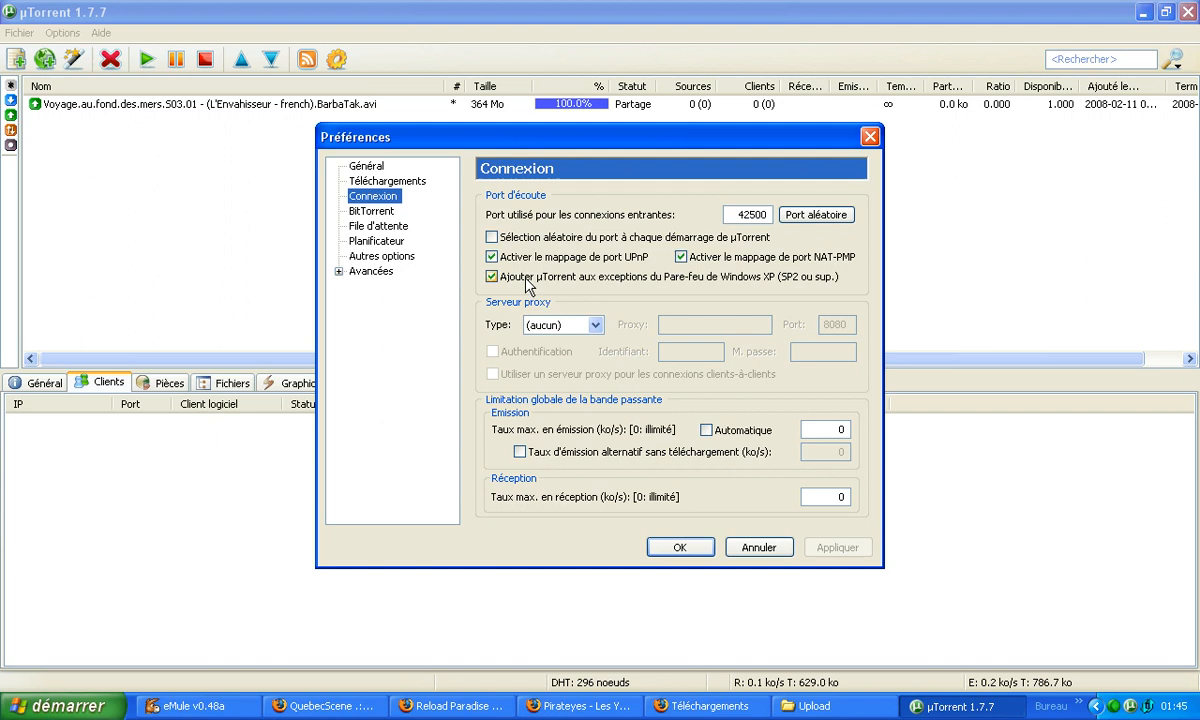
left_click(676, 549)
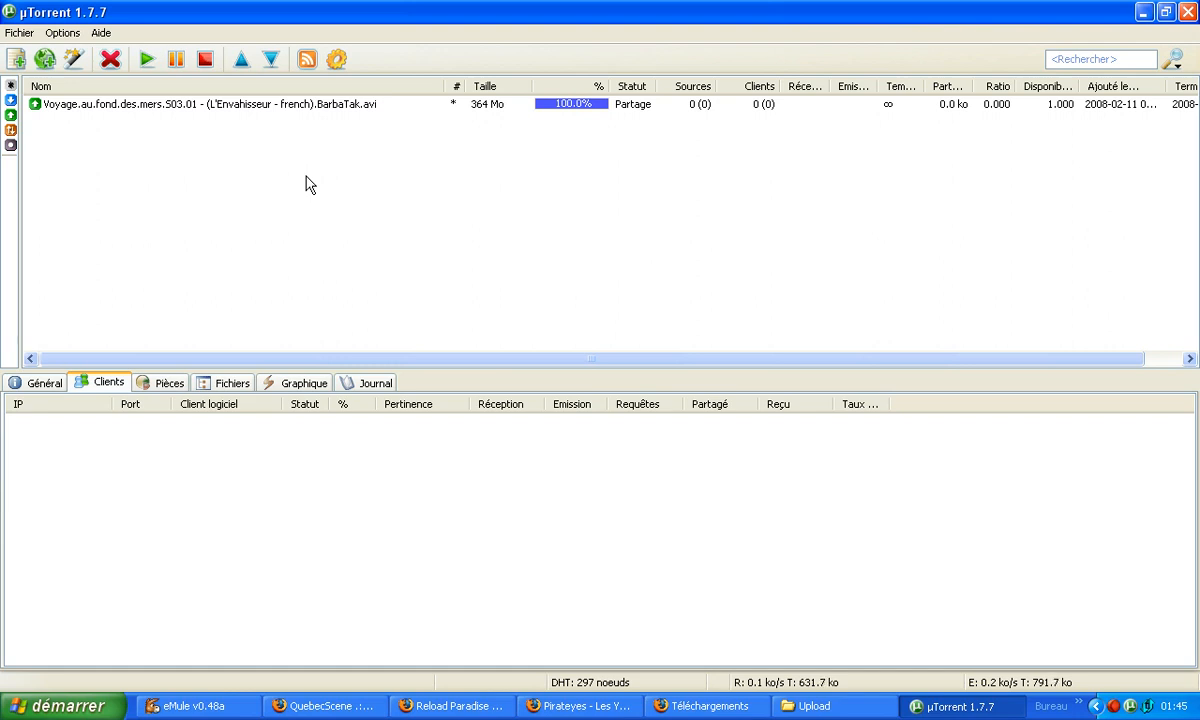
Switch to Firefox, open the uploaded "Voyage au fond des mers" torrent from the QuebecScene index and examine its details.
left_click(1144, 15)
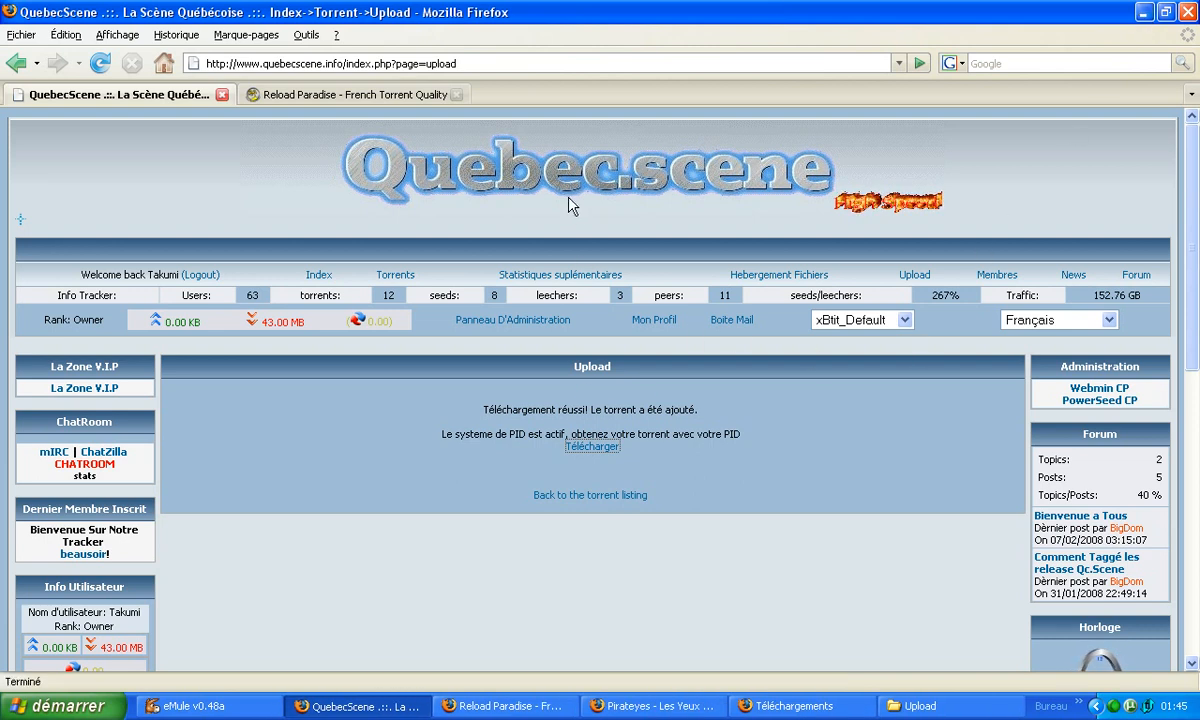
left_click(317, 279)
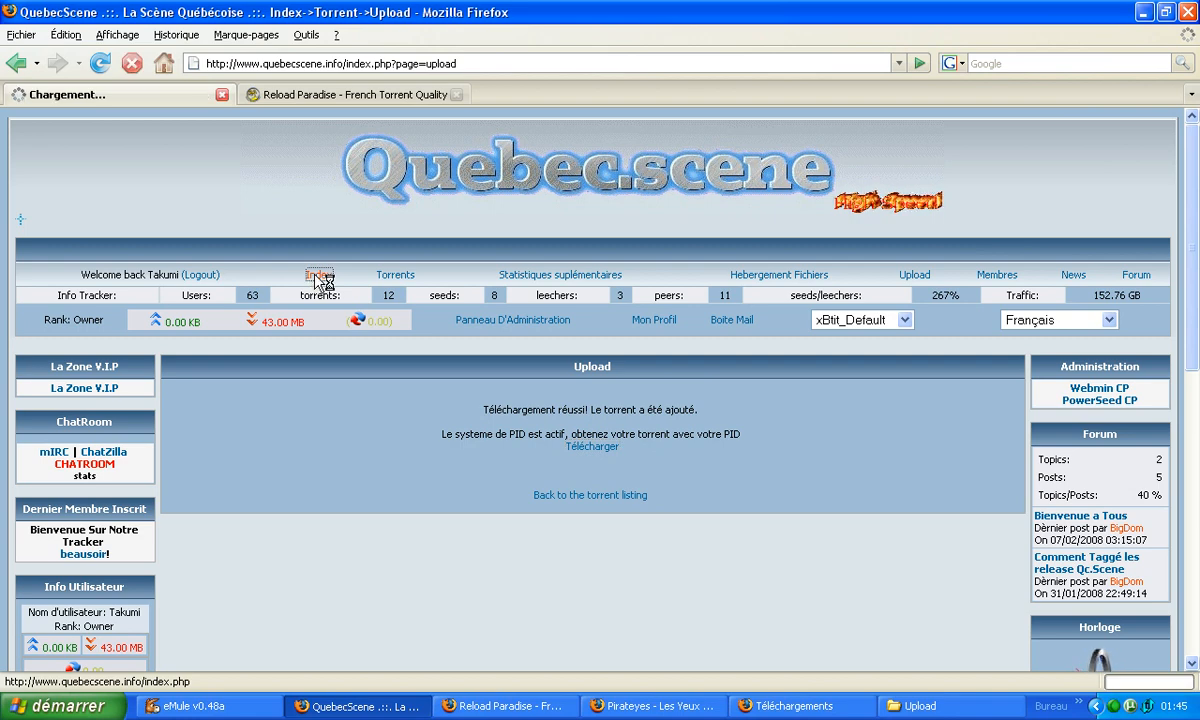
left_click_drag(1193, 140, 1195, 415)
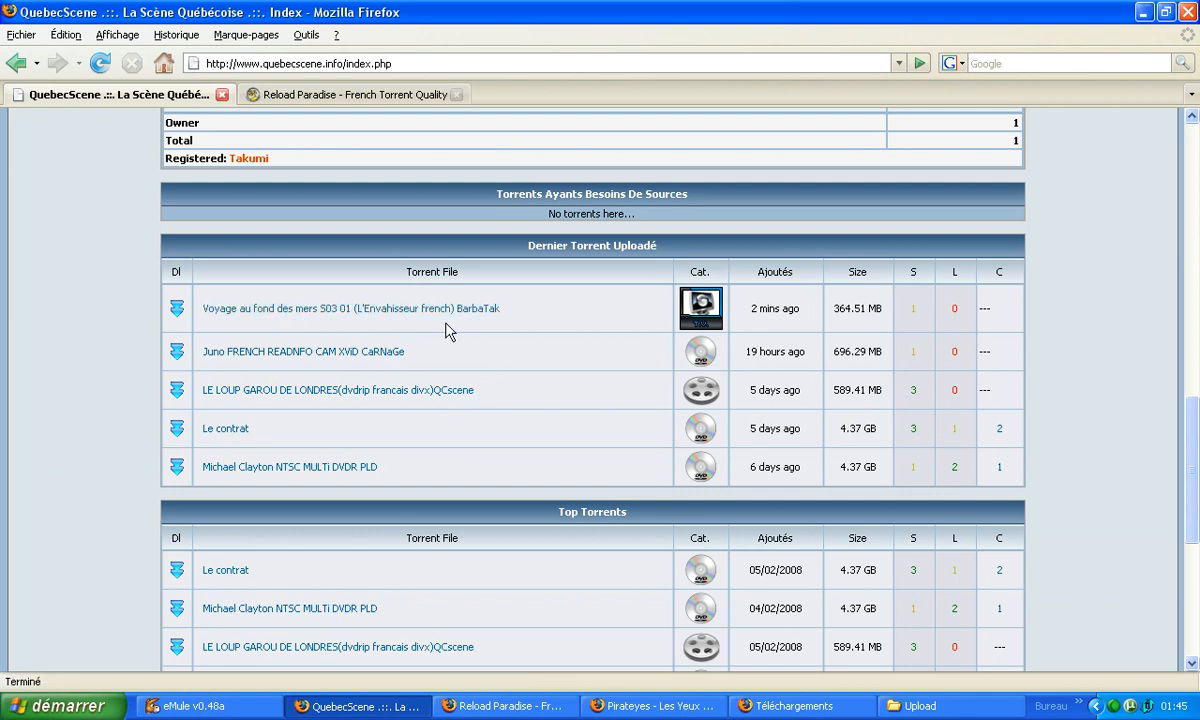
left_click(377, 312)
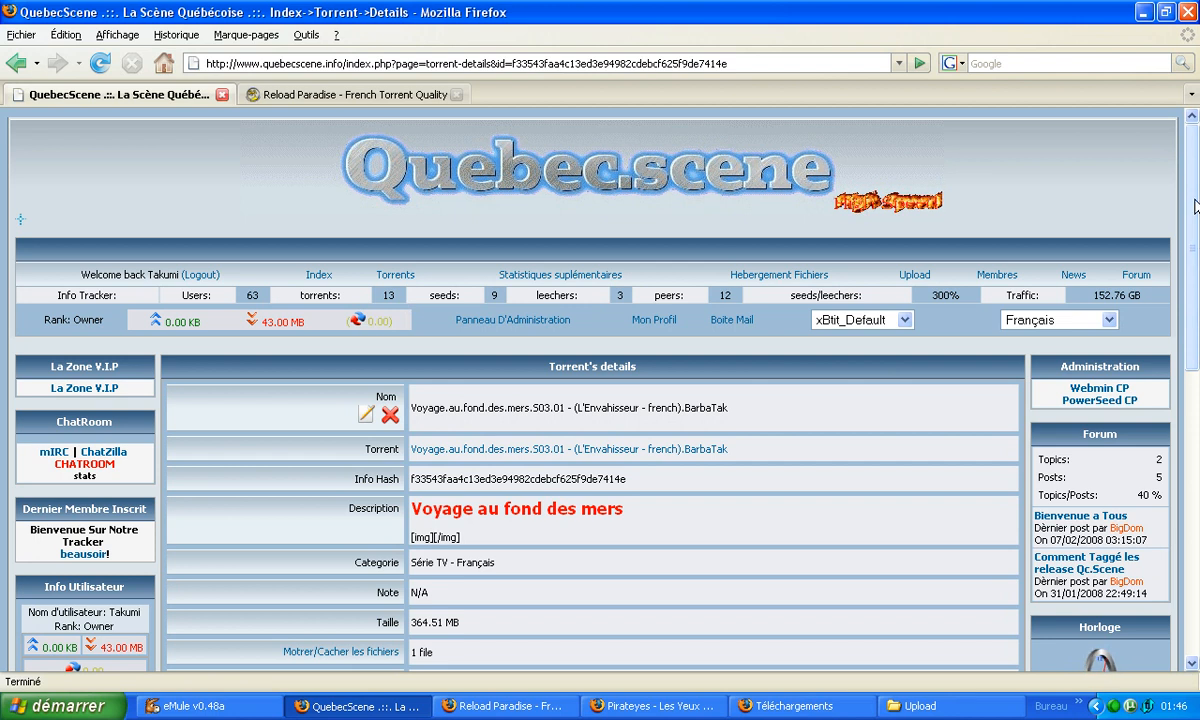
left_click_drag(1194, 181, 1198, 290)
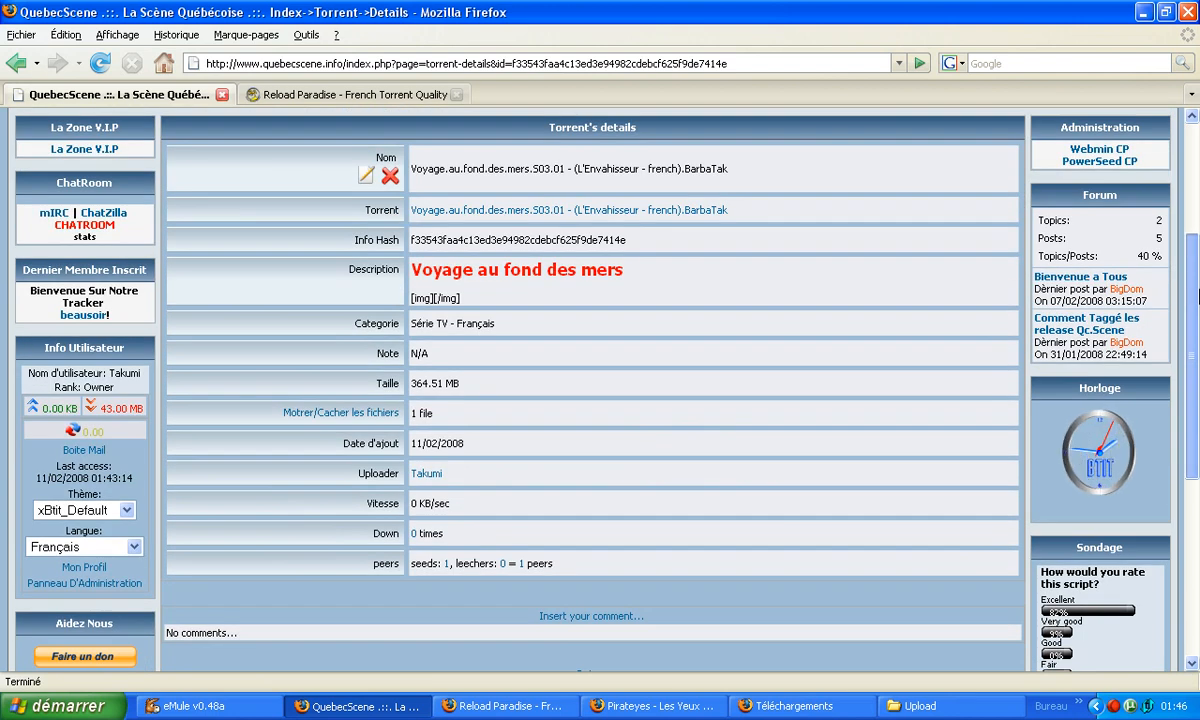
scroll(370, 318, "up", 3)
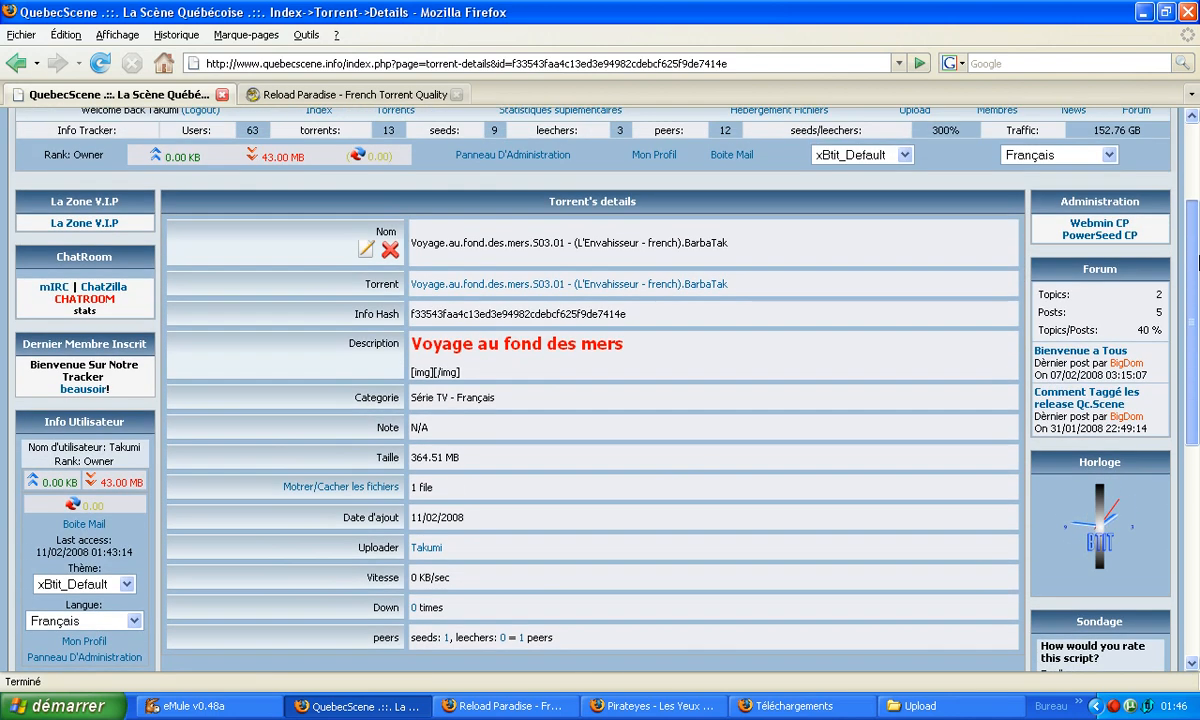
scroll(370, 318, "down", 3)
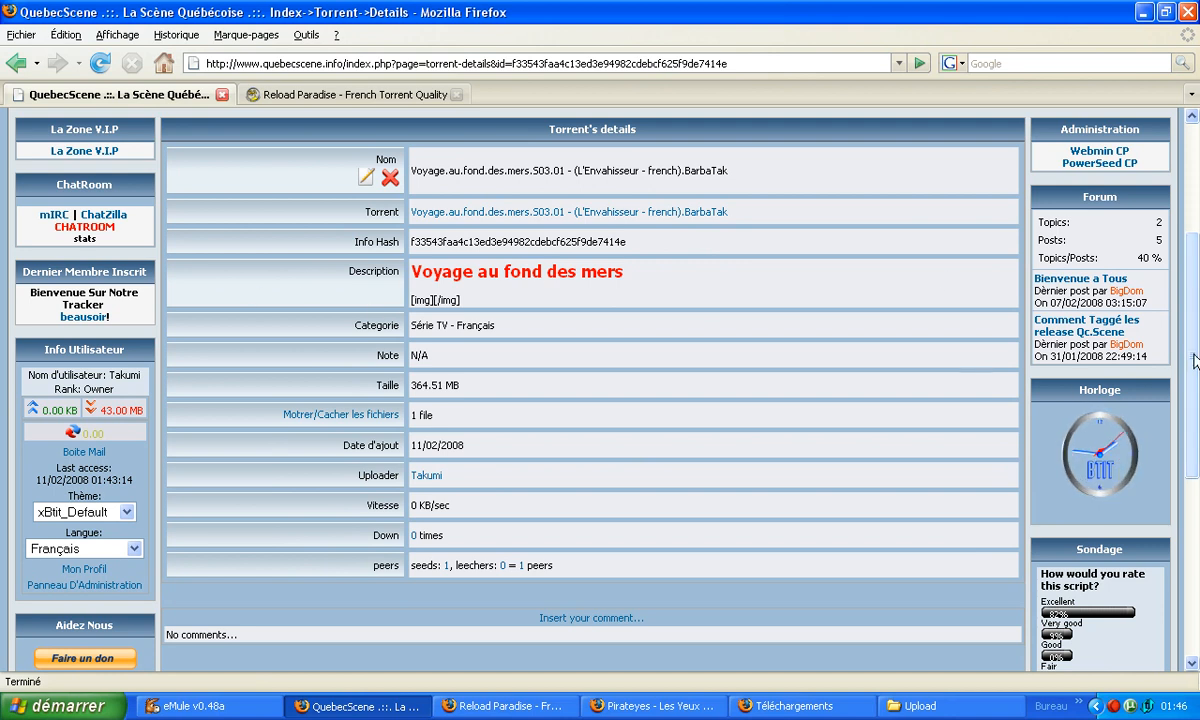
left_click_drag(1196, 372, 1198, 184)
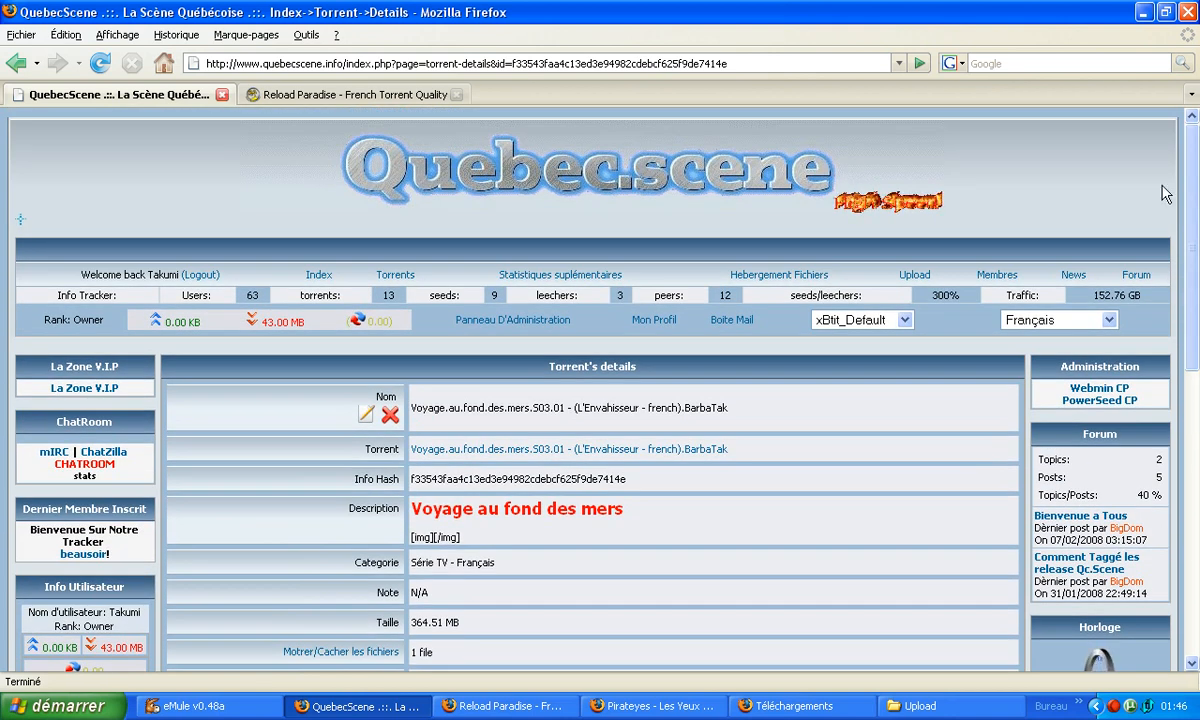